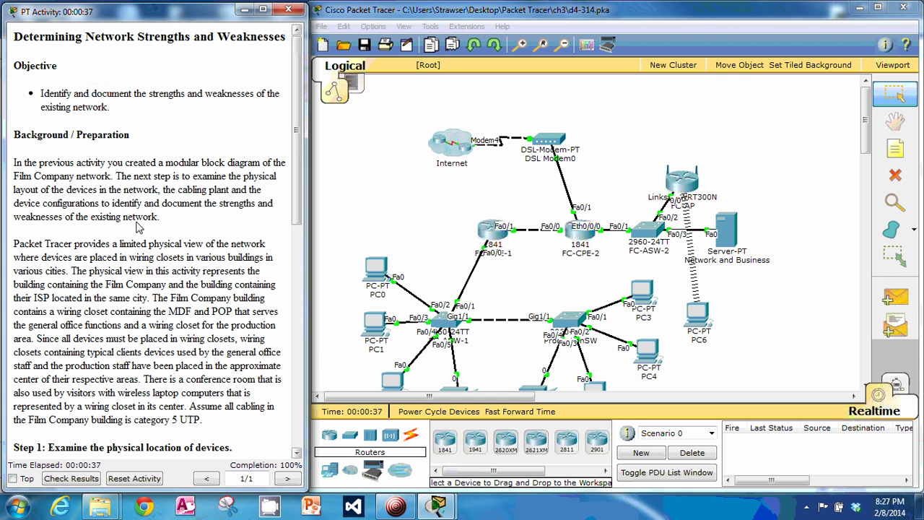
Read through the activity instructions, then switch the network from Logical to the Physical view.
left_click(375, 211)
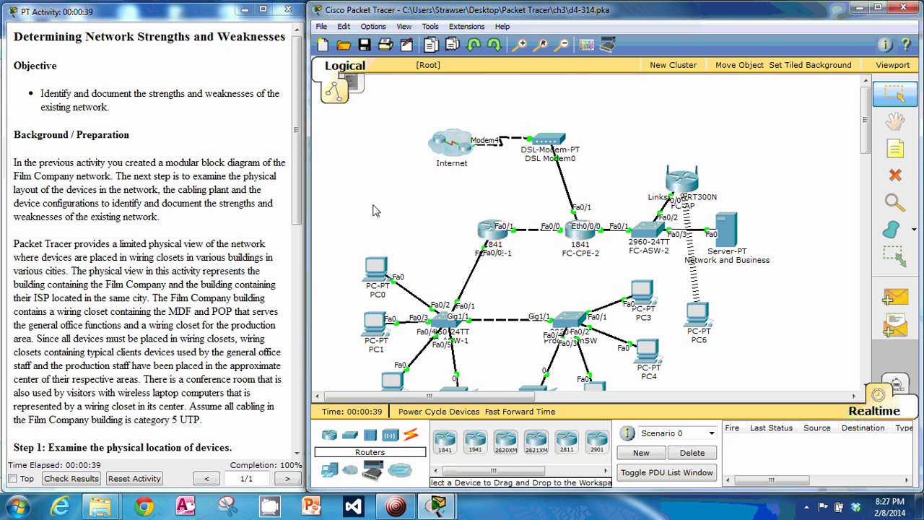
scroll(375, 210, "down", 2)
scroll(375, 210, "up", 1)
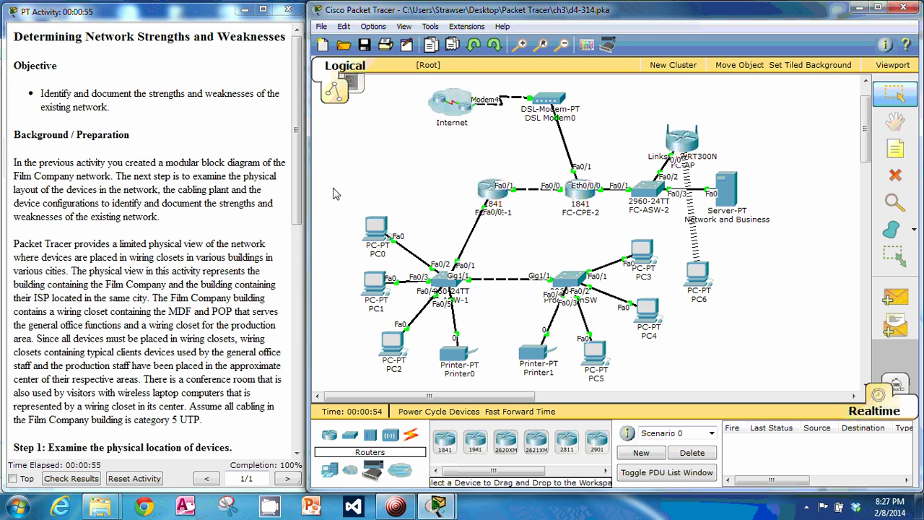
left_click(260, 207)
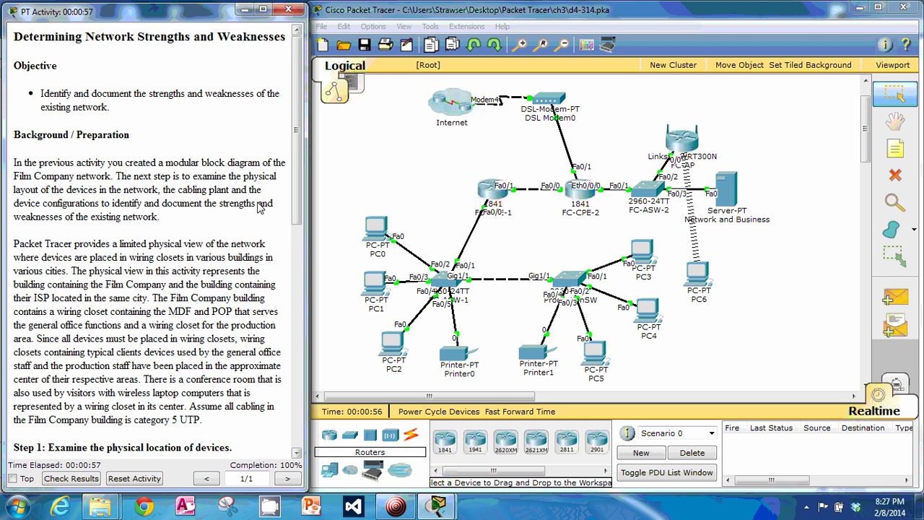
scroll(242, 217, "down", 1)
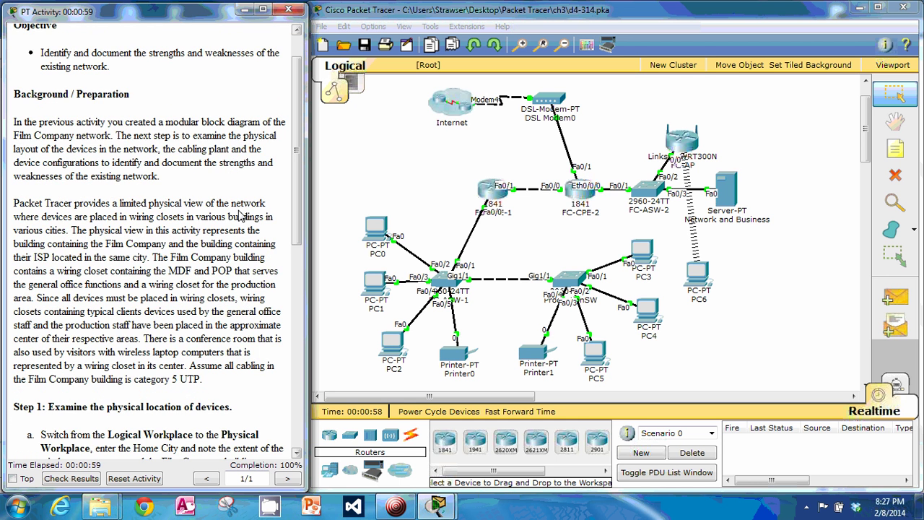
scroll(240, 215, "down", 2)
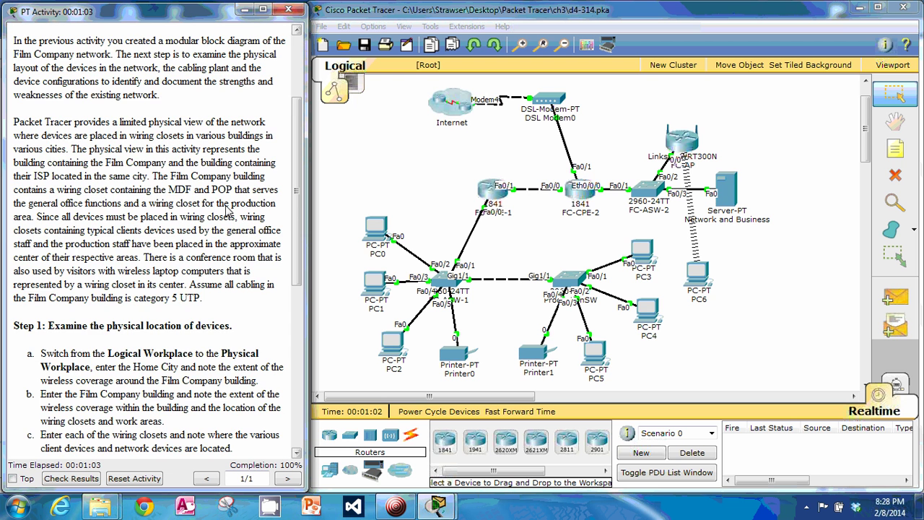
scroll(228, 209, "down", 1)
scroll(228, 210, "up", 1)
left_click(353, 84)
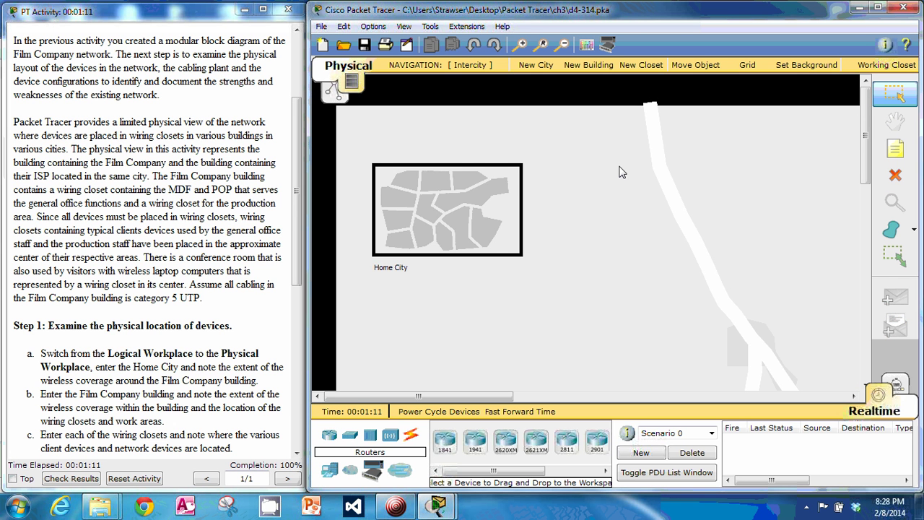
Enter Home City and pan the map over to the Film Company building.
left_click(453, 217)
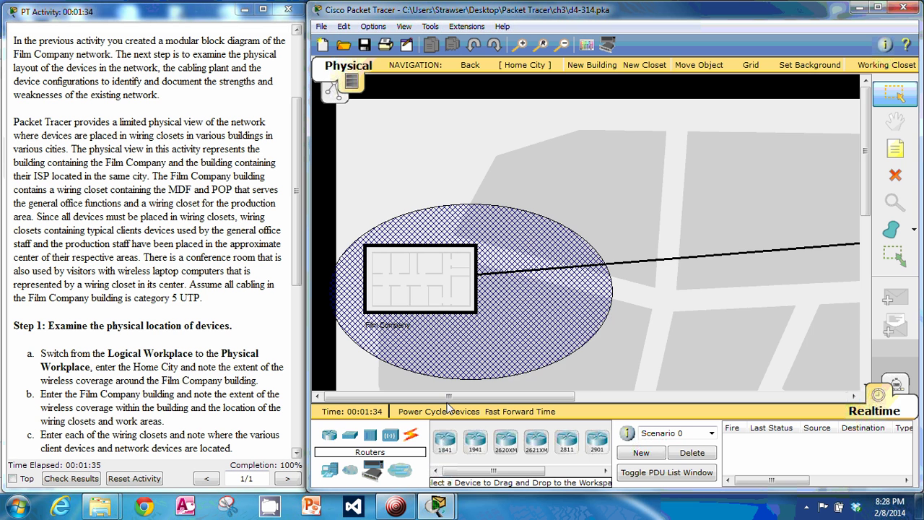
left_click_drag(472, 397, 526, 315)
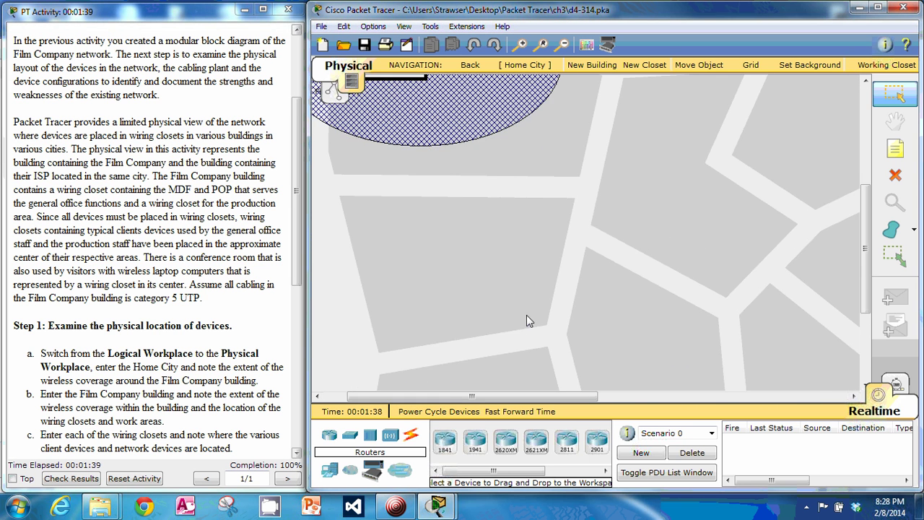
scroll(526, 315, "down", 3)
scroll(526, 315, "up", 5)
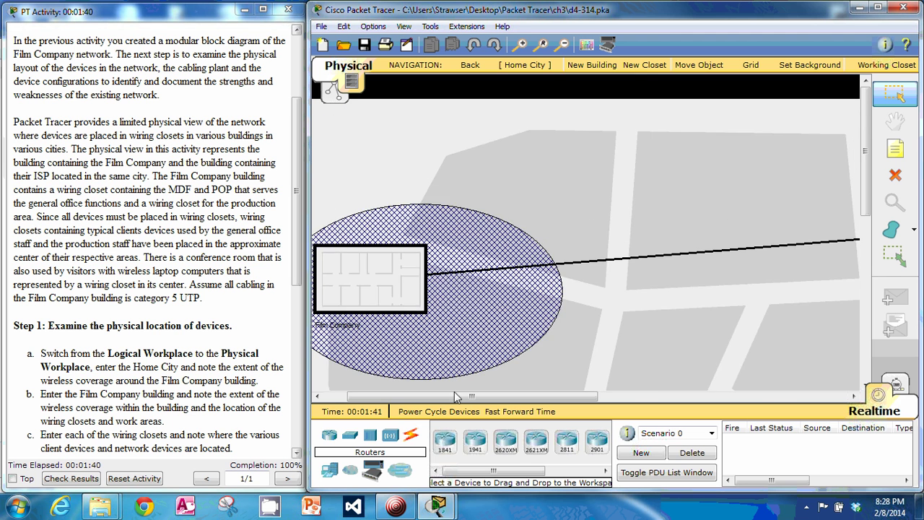
left_click_drag(455, 391, 358, 401)
Enter the Film Company building and pan around its floor plan of wiring closets.
left_click(445, 290)
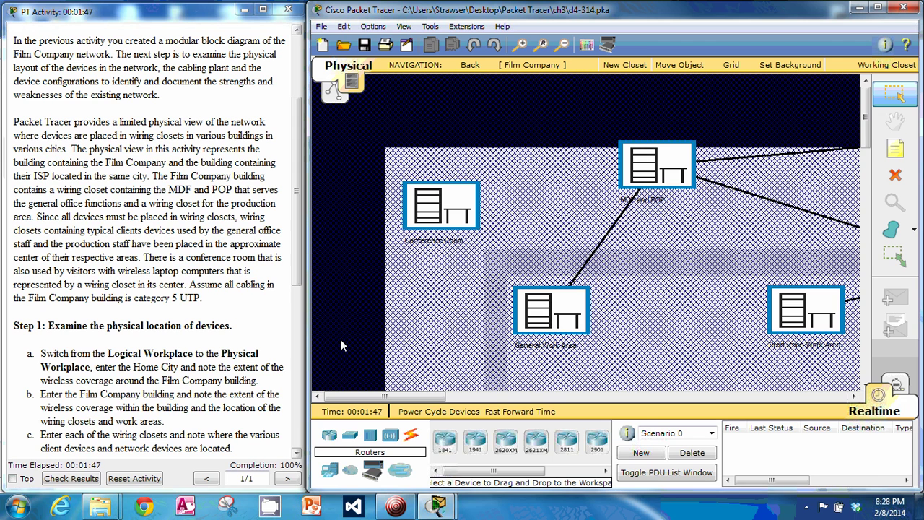
scroll(395, 326, "down", 3)
scroll(395, 326, "down", 3)
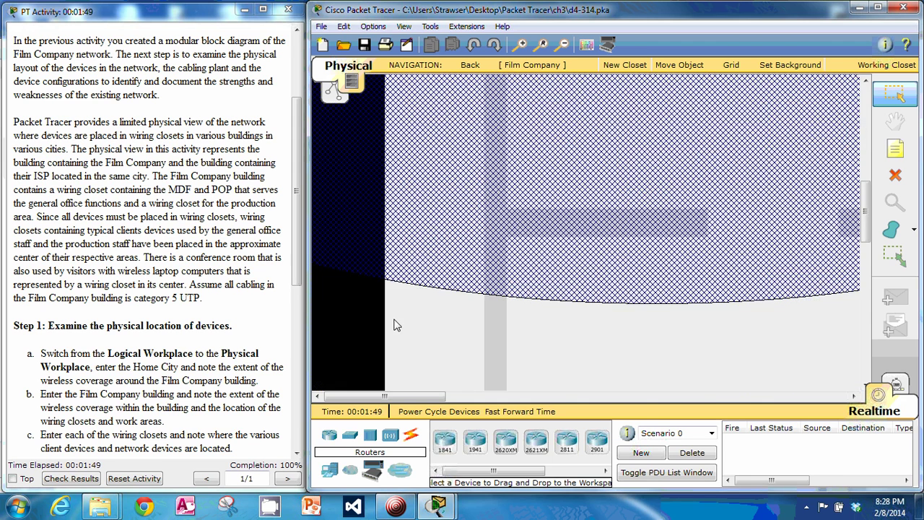
scroll(394, 326, "up", 6)
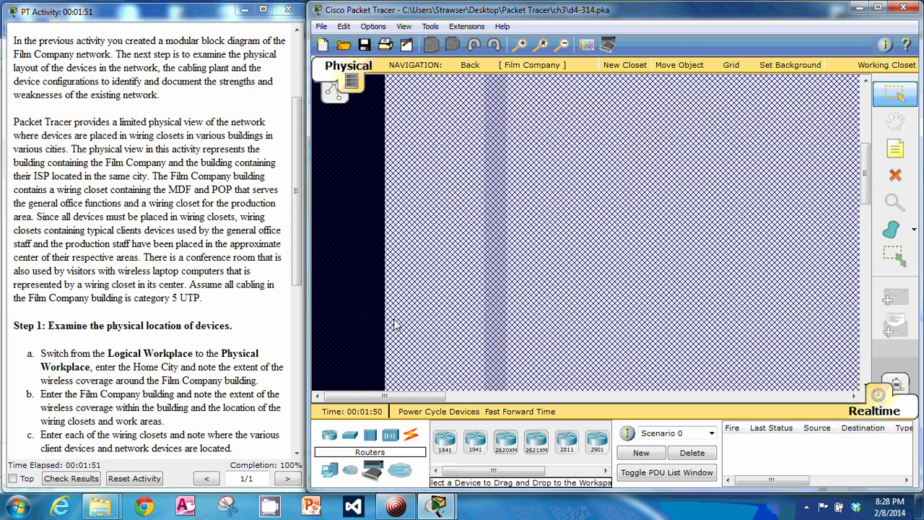
scroll(395, 326, "down", 2)
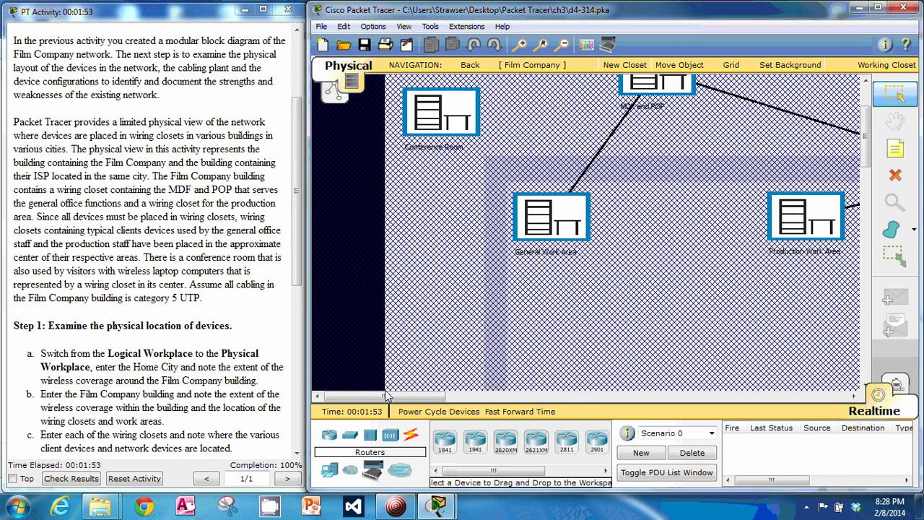
mouse_move(428, 396)
left_mouse_down()
mouse_move(686, 385)
mouse_move(679, 388)
mouse_move(730, 410)
mouse_move(801, 404)
left_mouse_up()
scroll(580, 321, "down", 3)
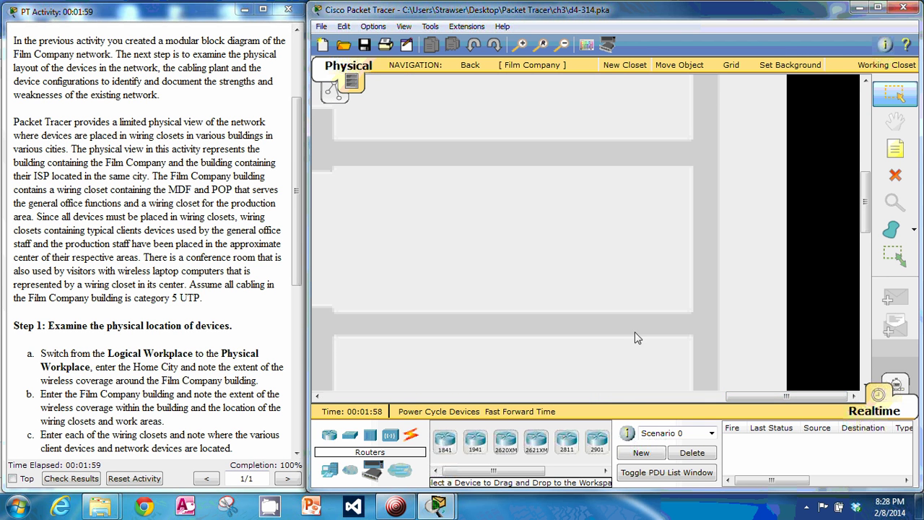
scroll(785, 390, "down", 5)
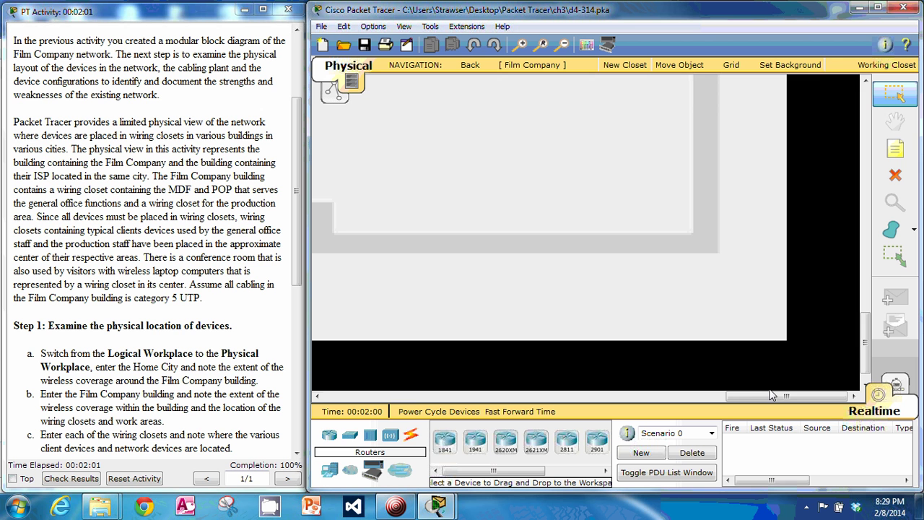
left_click_drag(767, 399, 392, 388)
scroll(472, 335, "up", 3)
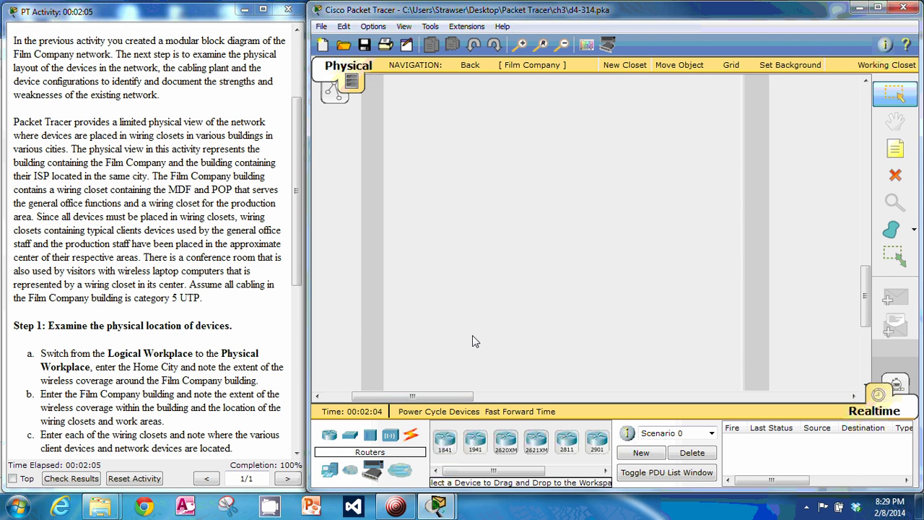
scroll(472, 335, "up", 2)
scroll(471, 335, "down", 5)
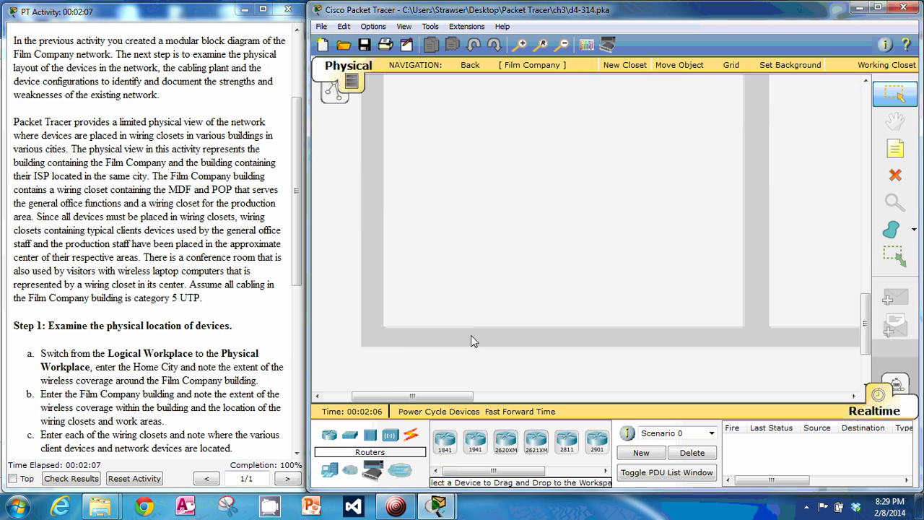
scroll(475, 293, "up", 5)
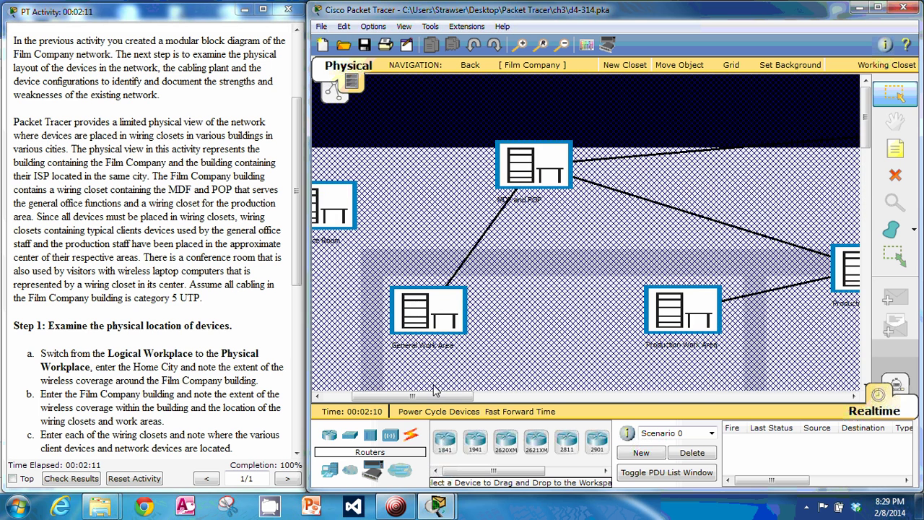
left_click_drag(426, 397, 408, 399)
Read further in the PT Activity instructions, then return to the network workspace.
left_click(186, 390)
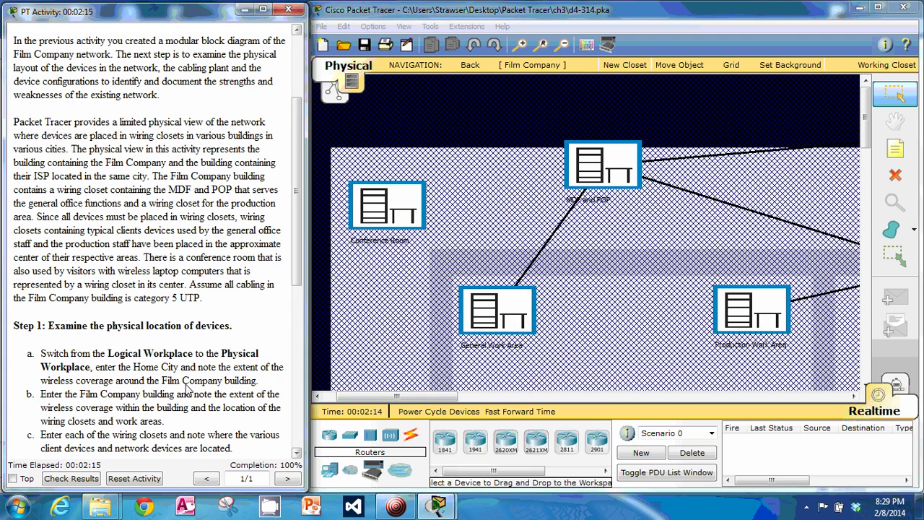
scroll(186, 390, "down", 1)
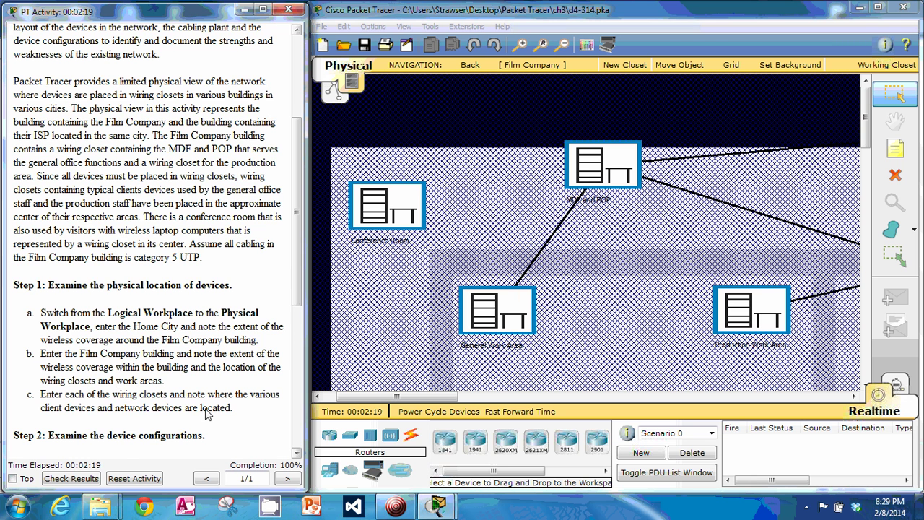
scroll(207, 413, "up", 1)
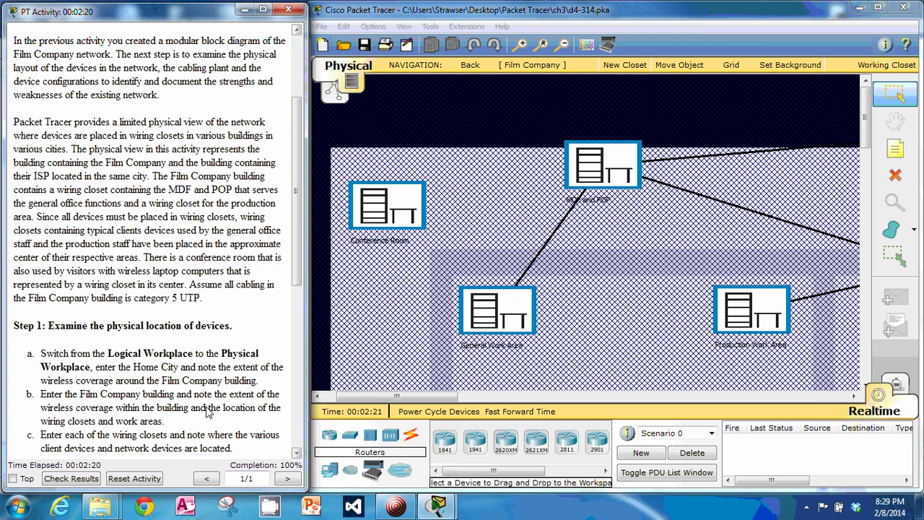
left_click(591, 164)
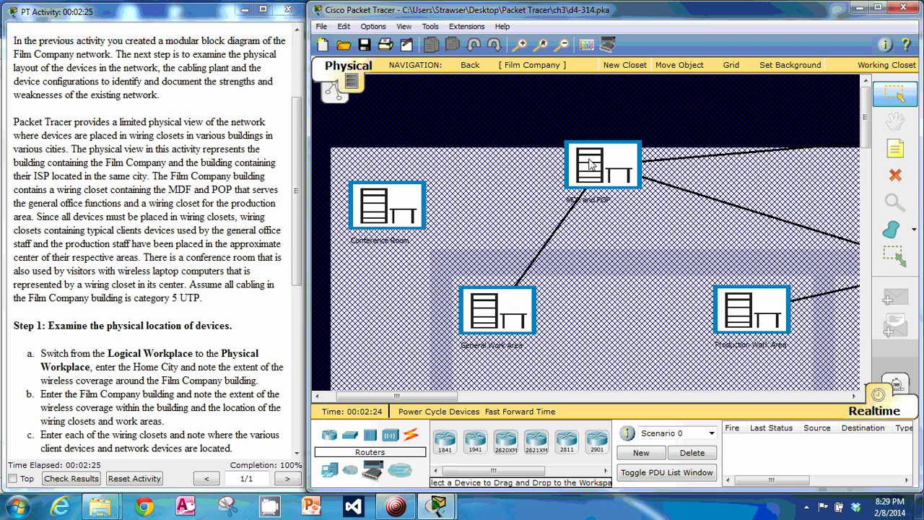
Open the MDF and POP wiring closet and scroll through its rack.
left_click(591, 164)
scroll(571, 193, "down", 3)
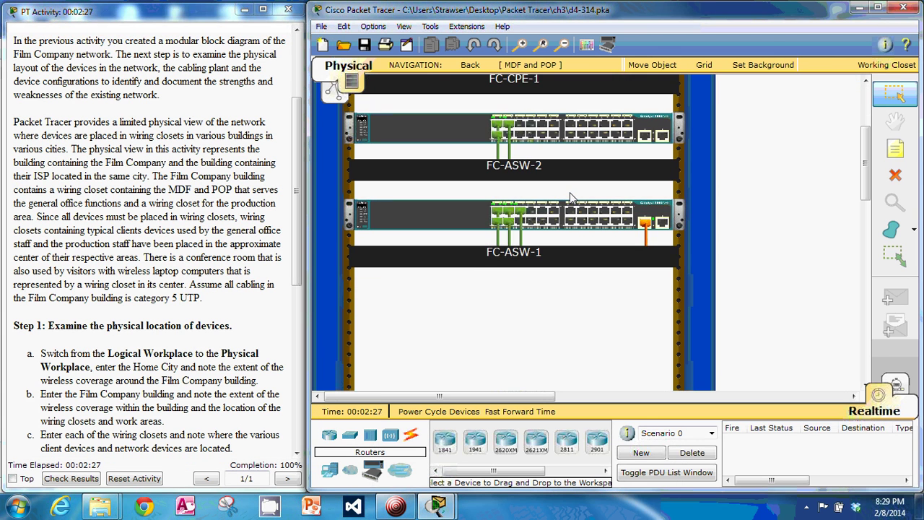
scroll(570, 196, "down", 3)
scroll(568, 194, "down", 3)
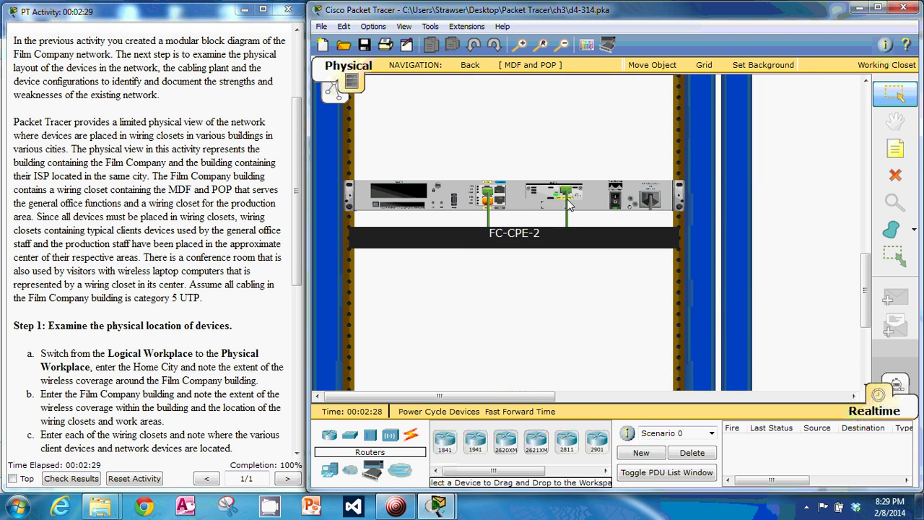
scroll(568, 205, "down", 2)
scroll(567, 203, "up", 5)
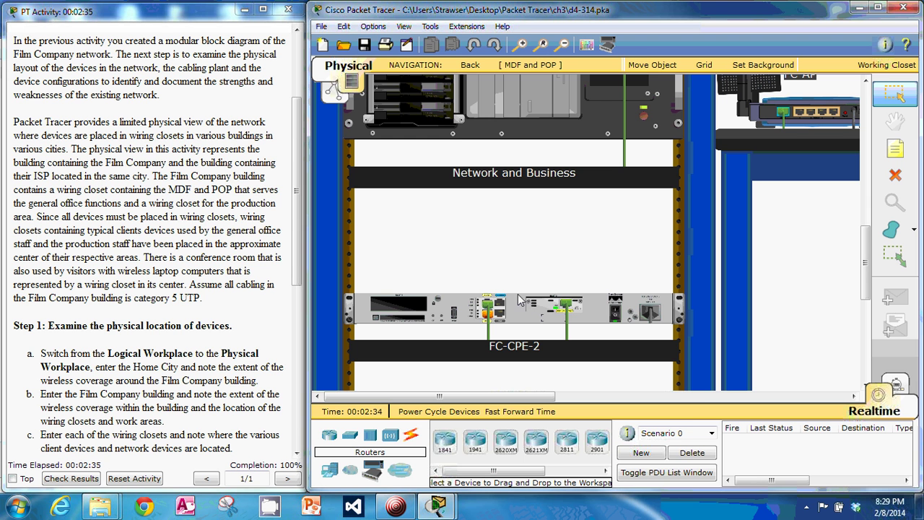
Check FC-CPE-2's Config tab, dismiss the Interface Locked warning, and close its window.
left_click(520, 283)
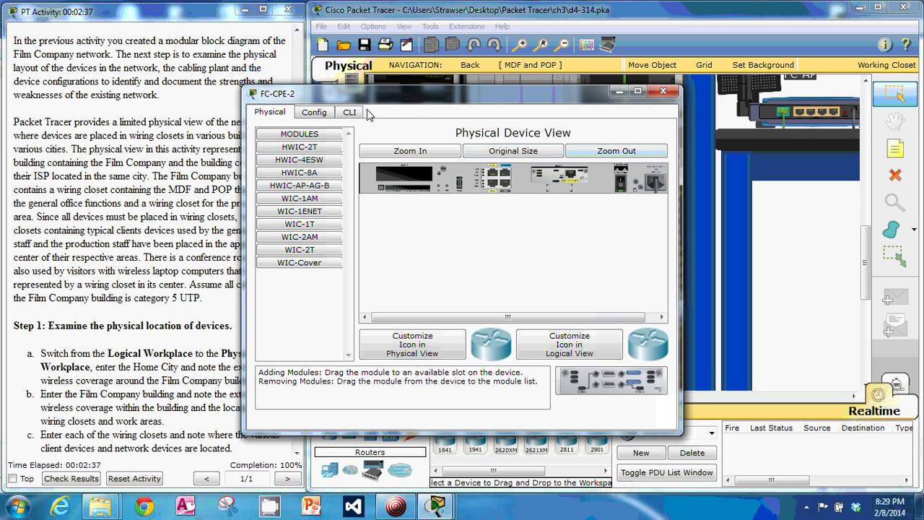
left_click(313, 116)
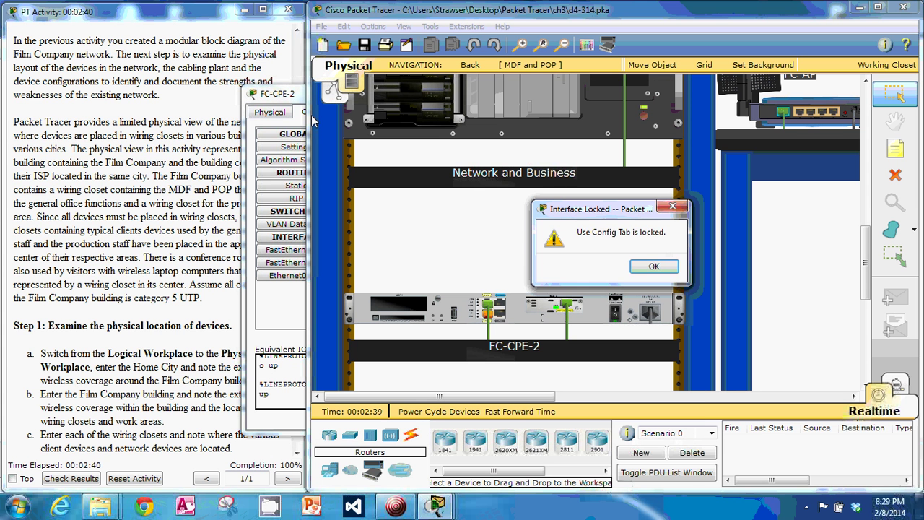
left_click(634, 269)
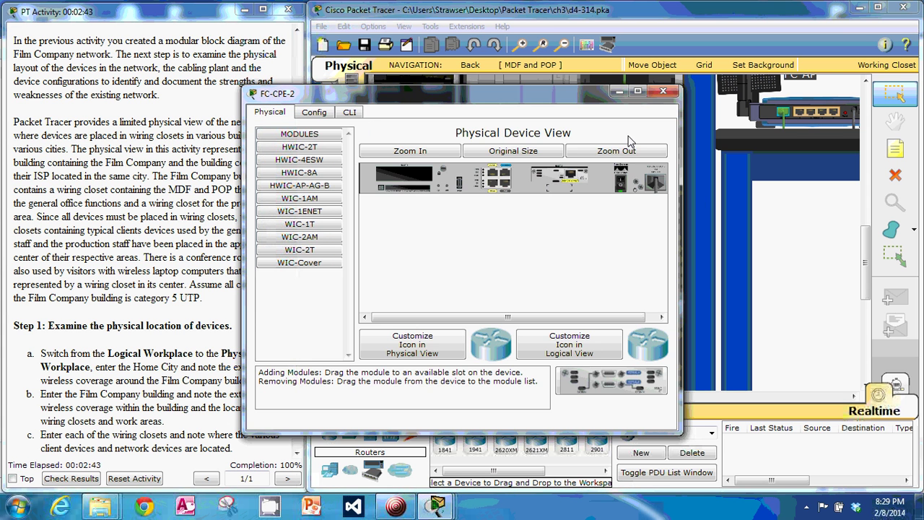
left_click(658, 93)
Scroll through the MDF and POP rack devices, then zoom out to show FC-AP and DSL Modem0.
scroll(611, 240, "up", 5)
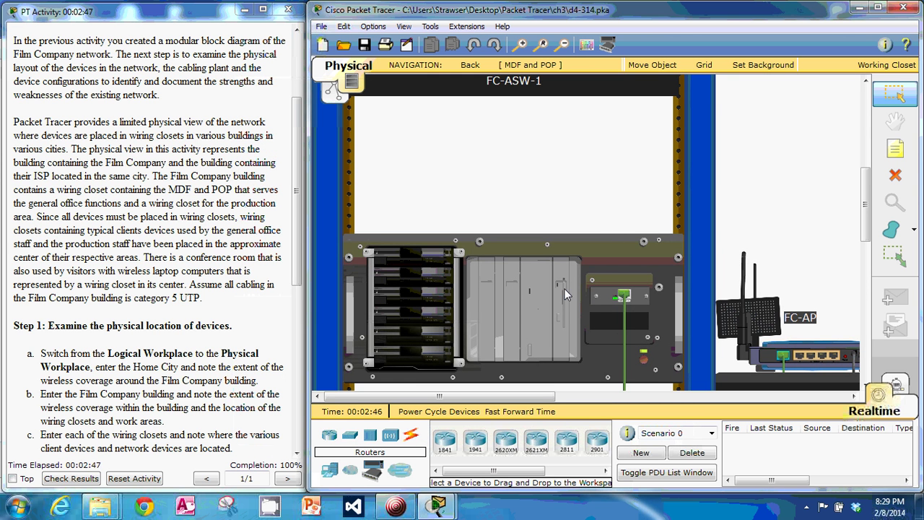
scroll(564, 289, "up", 5)
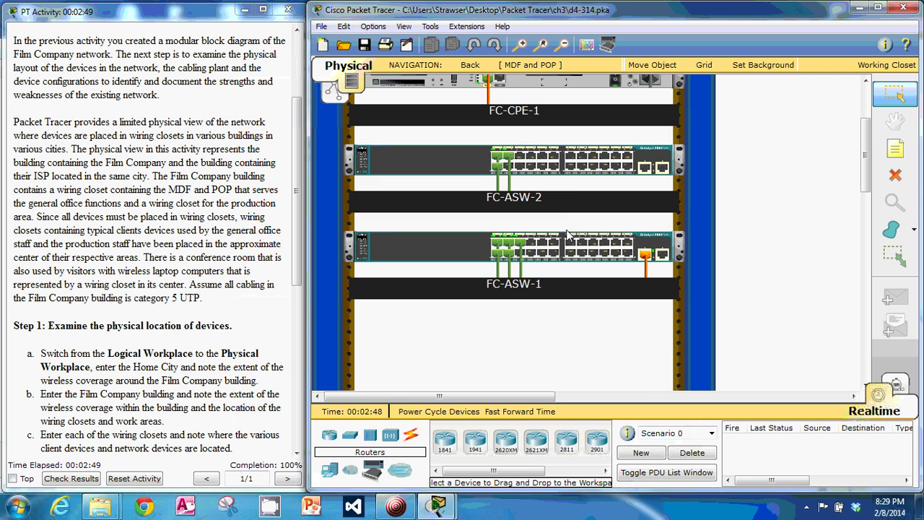
scroll(571, 177, "up", 3)
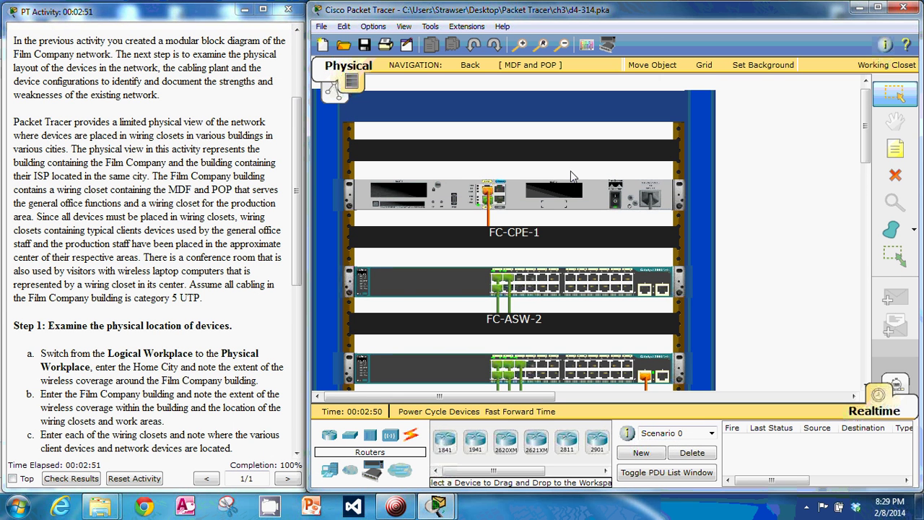
scroll(583, 354, "down", 1)
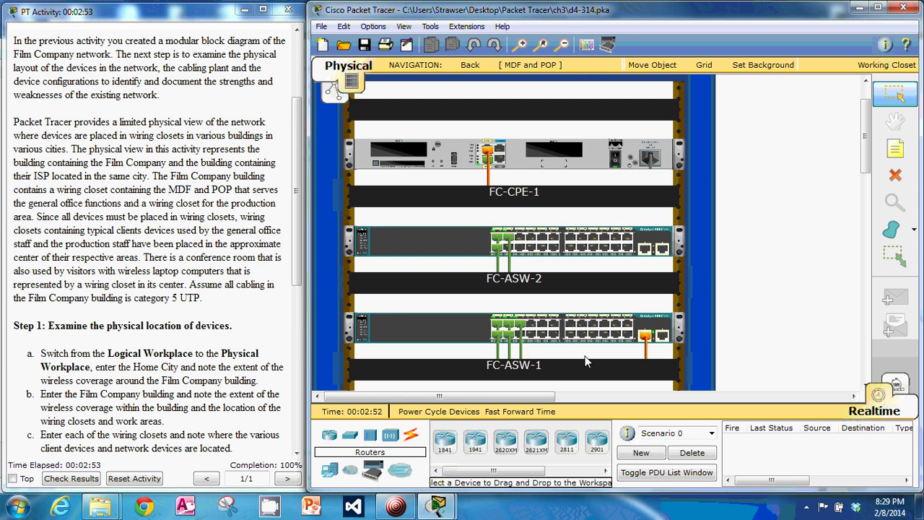
scroll(585, 361, "up", 2)
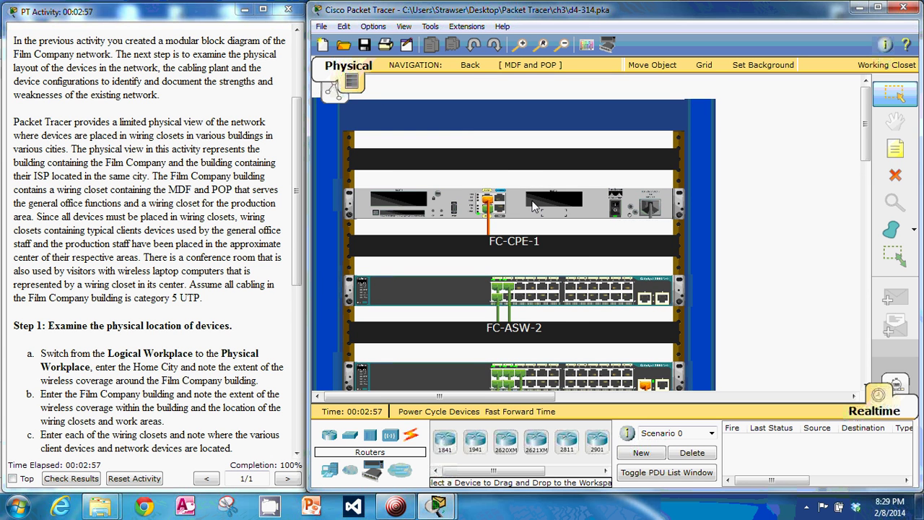
scroll(542, 209, "down", 1)
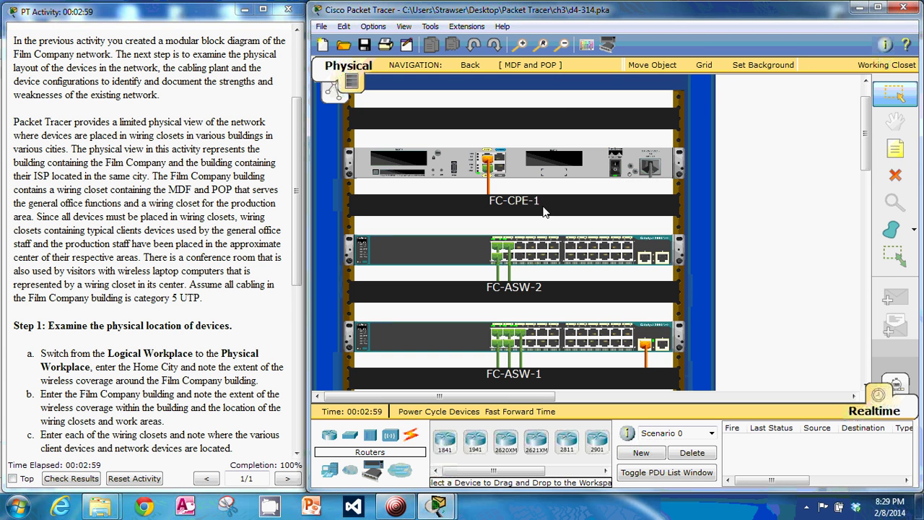
scroll(544, 211, "down", 3)
scroll(506, 166, "up", 4)
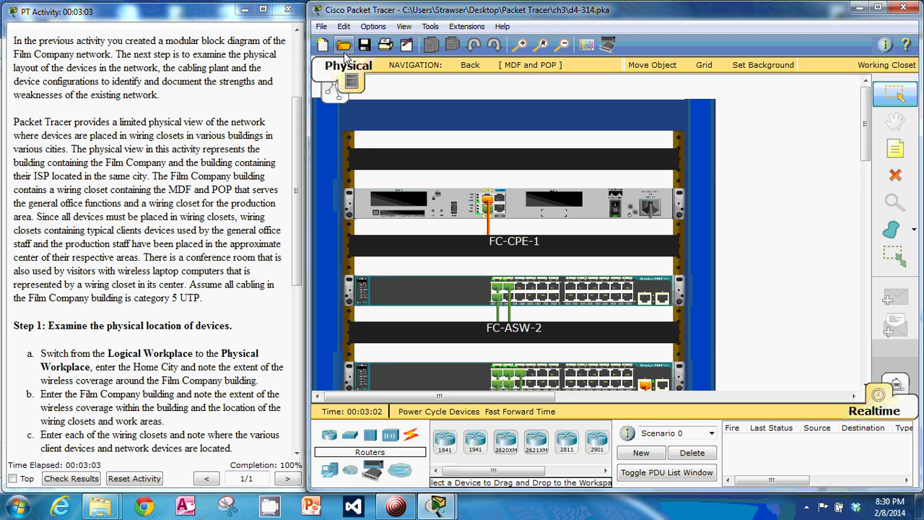
left_click(561, 45)
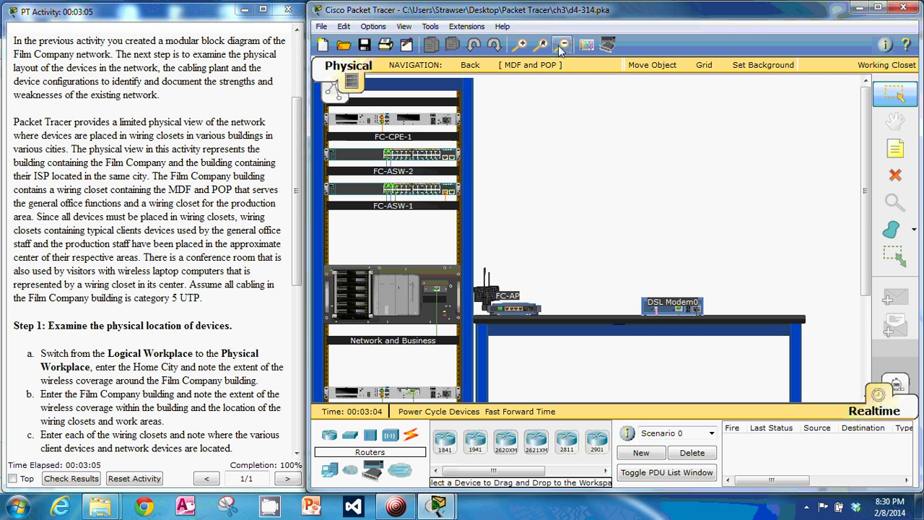
scroll(615, 197, "down", 3)
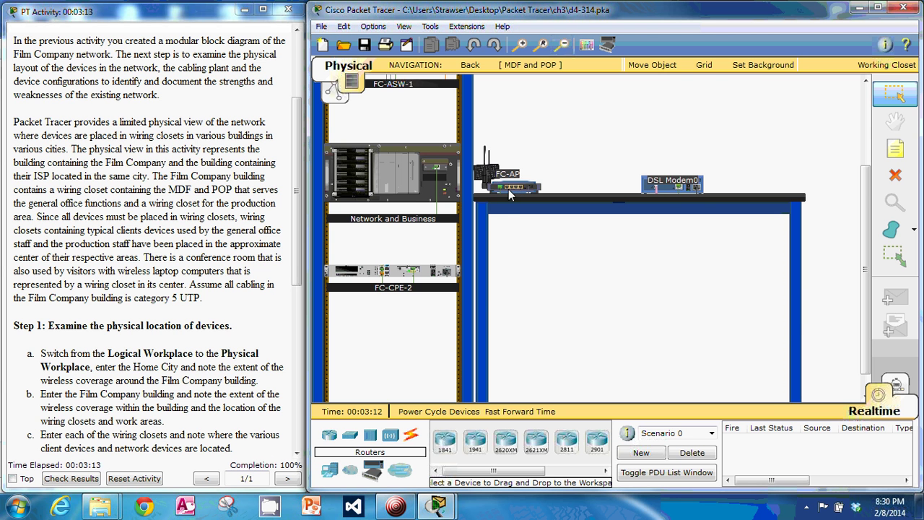
scroll(509, 196, "up", 3)
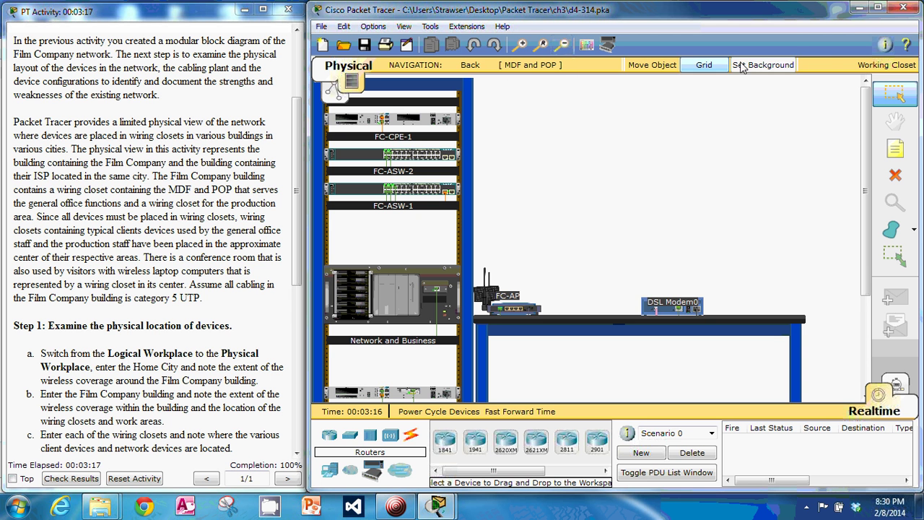
Visit the General Work Area to view PC0–PC2 and Printer0, then go back to the building.
left_click(456, 69)
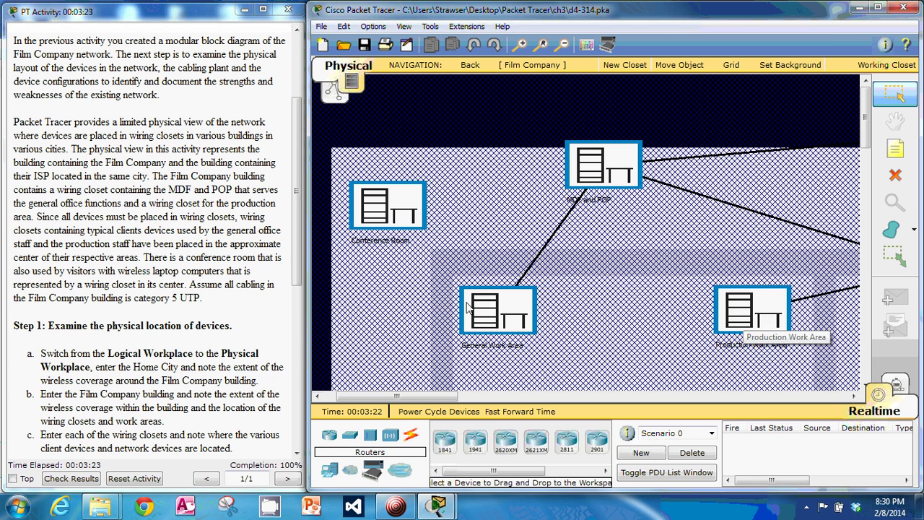
left_click(494, 303)
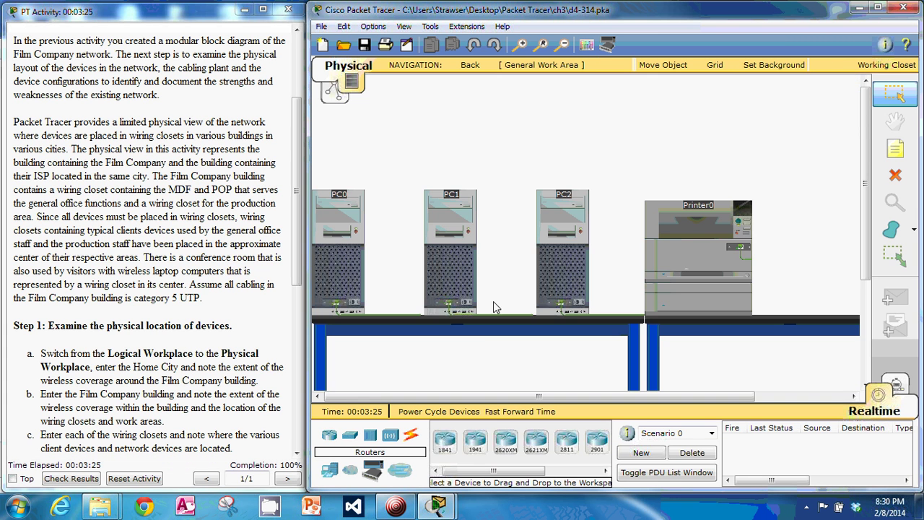
scroll(487, 281, "down", 3)
scroll(485, 280, "up", 2)
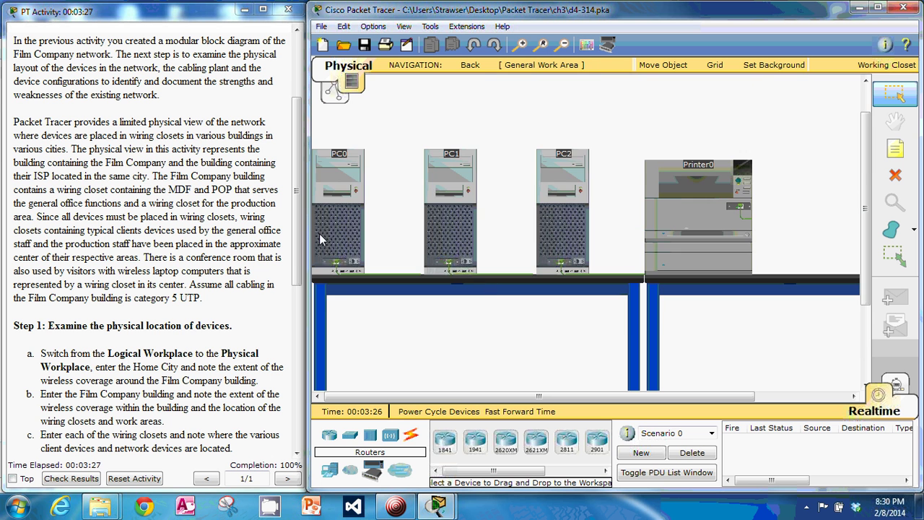
scroll(347, 239, "up", 1)
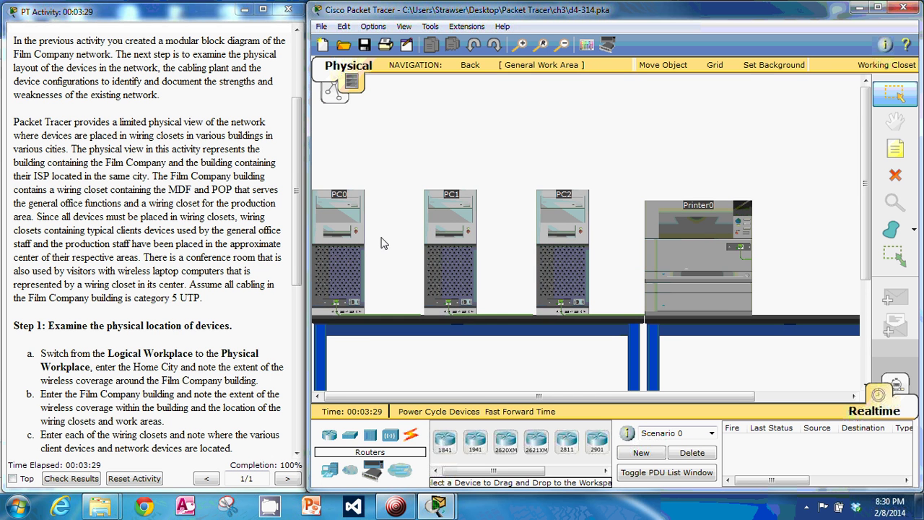
left_click(465, 64)
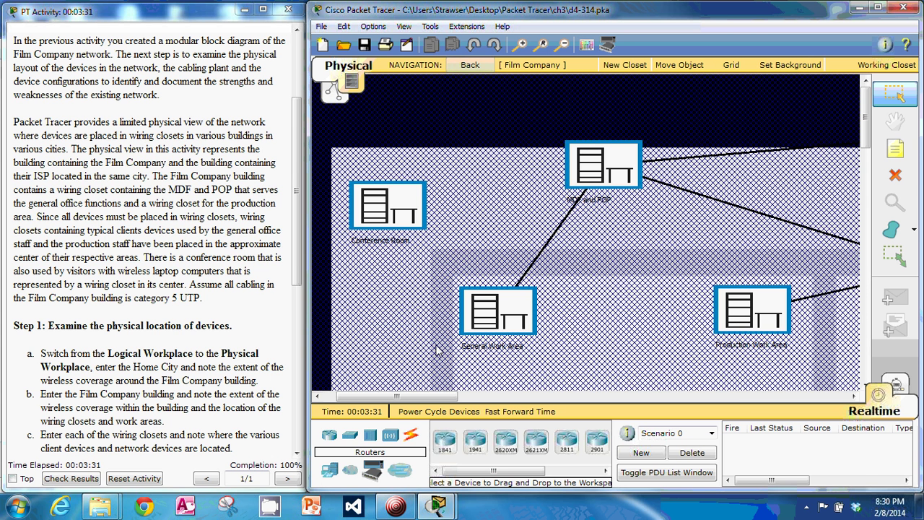
Look inside the Production Wiring Closet, then return to the building view.
scroll(462, 348, "right", 5)
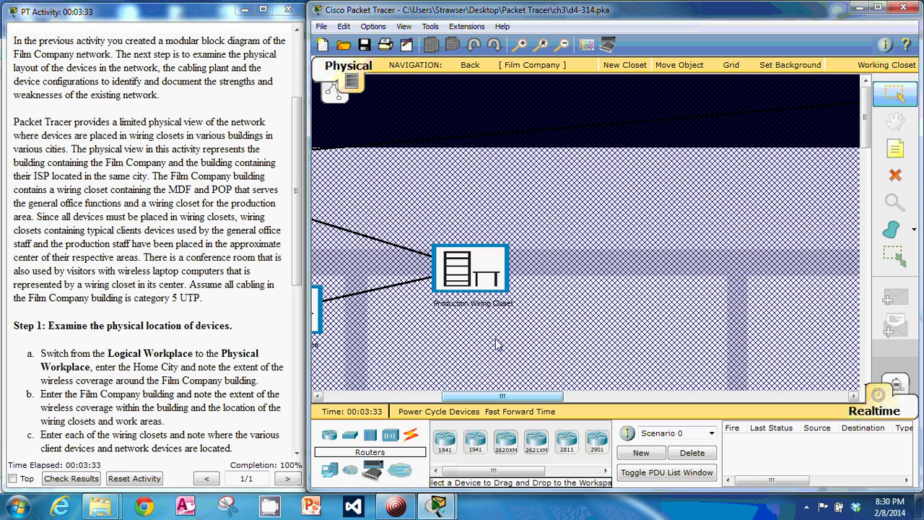
left_click(470, 271)
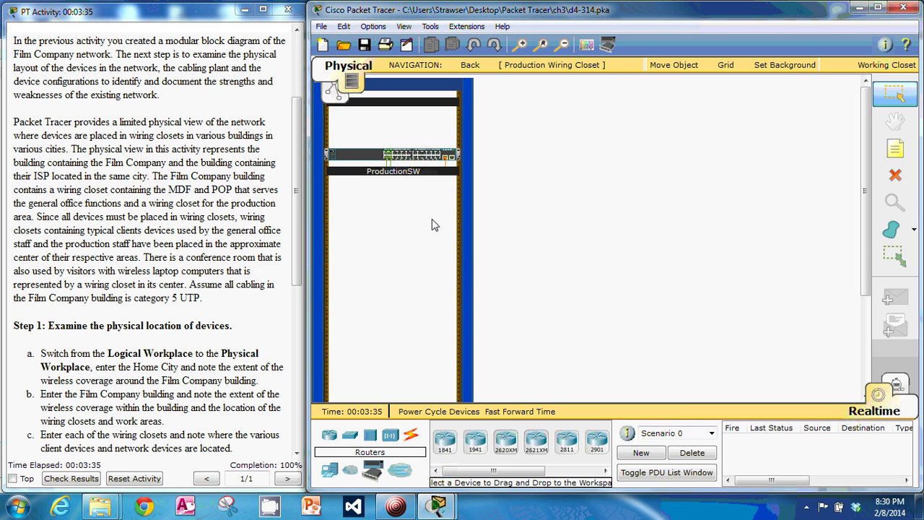
scroll(422, 166, "down", 3)
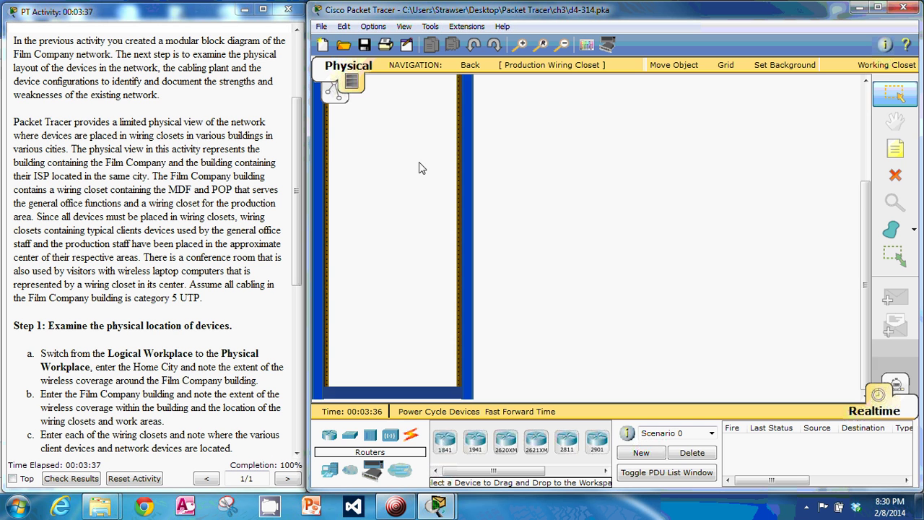
scroll(421, 167, "up", 3)
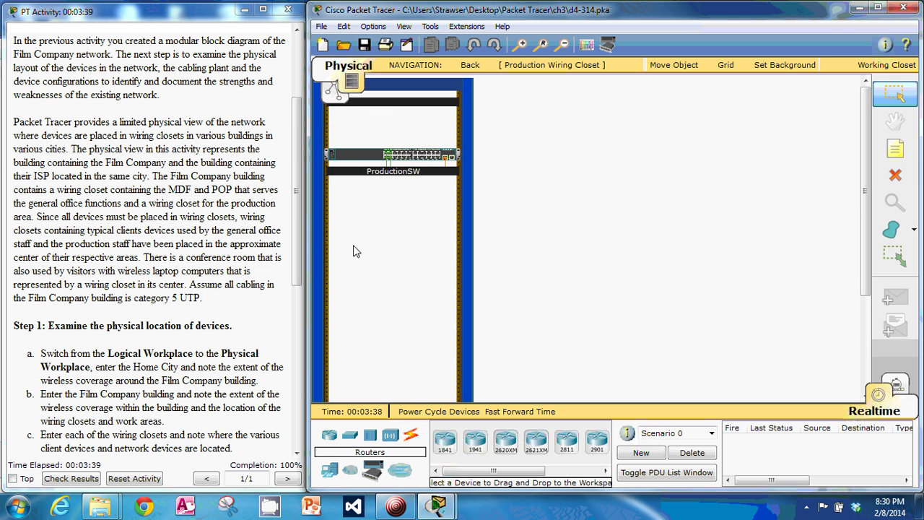
left_click(470, 64)
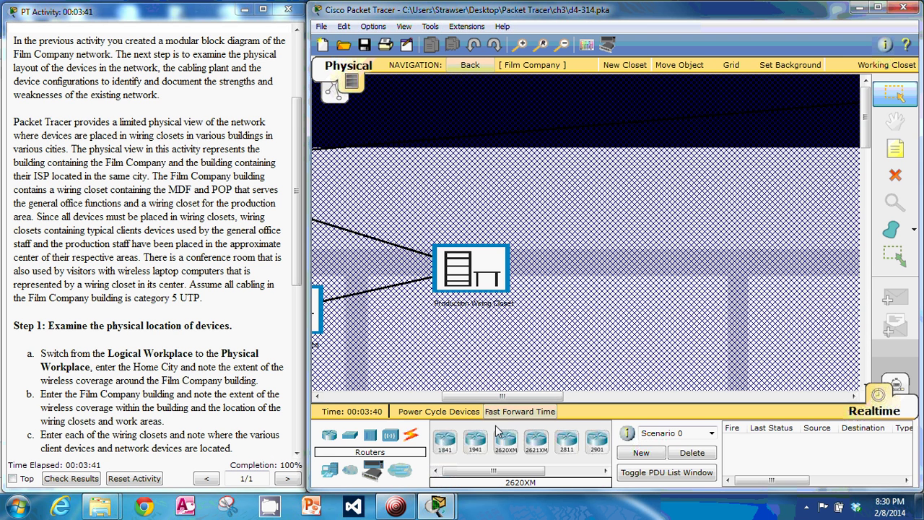
Check the Conference Room closet, then go back out to the Home City map.
left_click_drag(487, 396, 384, 378)
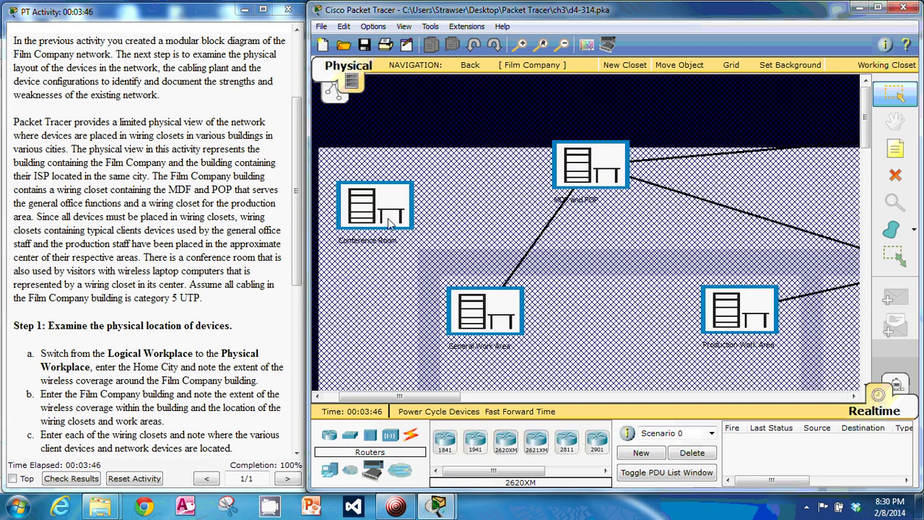
left_click(392, 229)
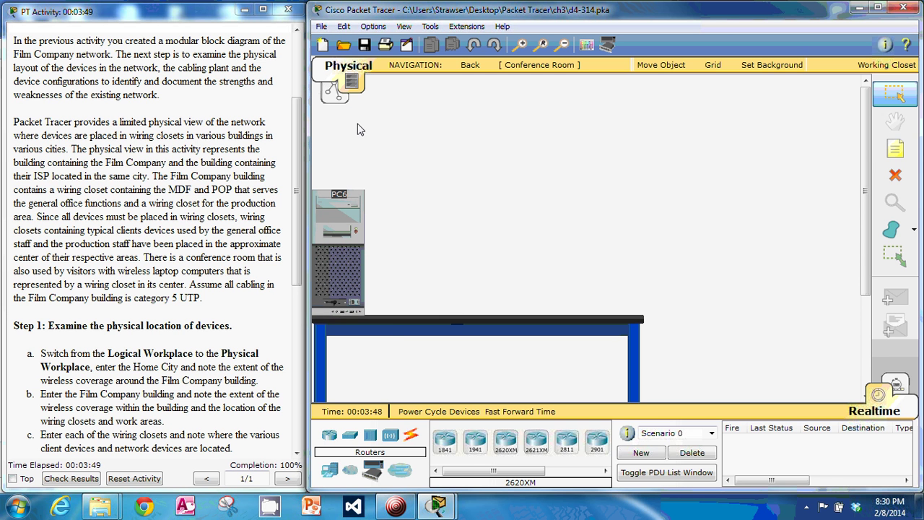
left_click(454, 65)
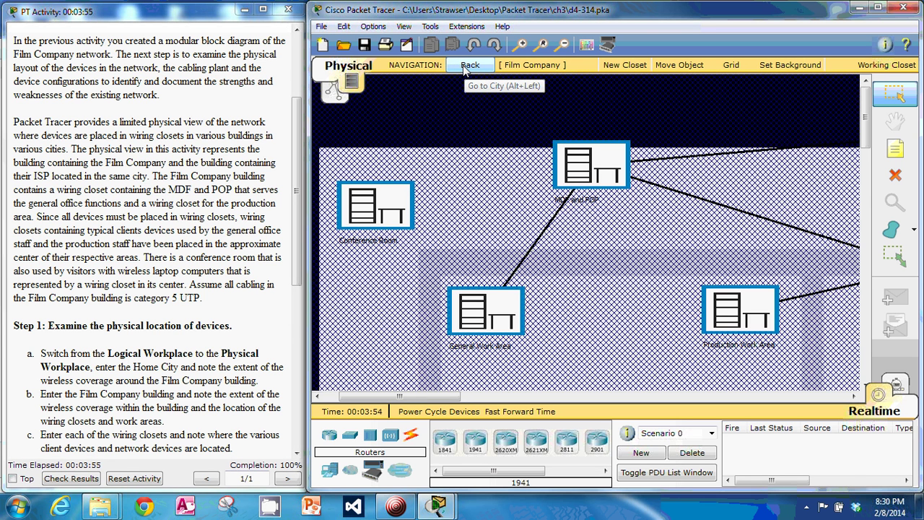
left_click(466, 66)
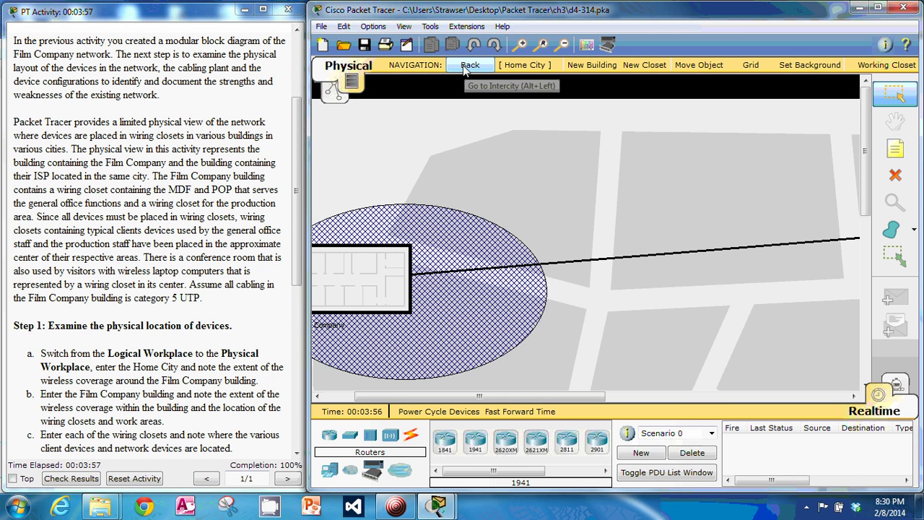
Scroll through the activity instructions, then refocus the network workspace.
left_click(224, 154)
scroll(220, 180, "down", 4)
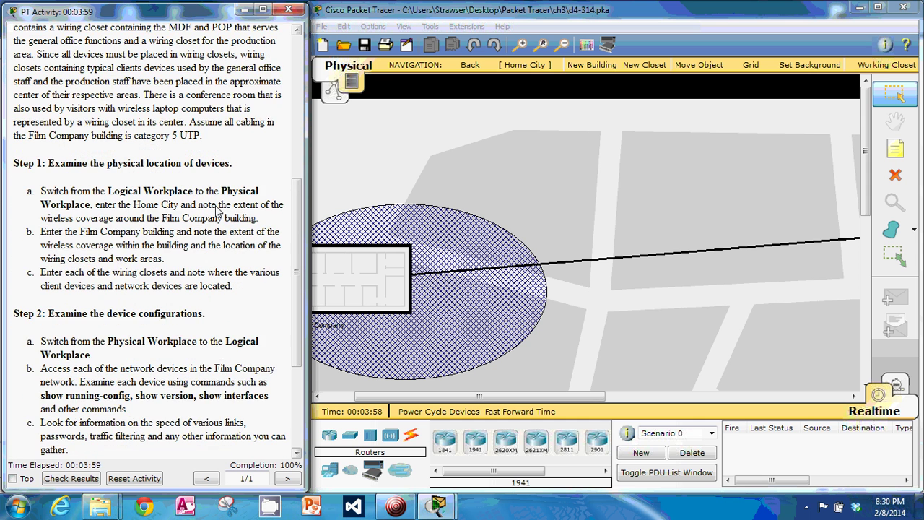
scroll(218, 208, "down", 1)
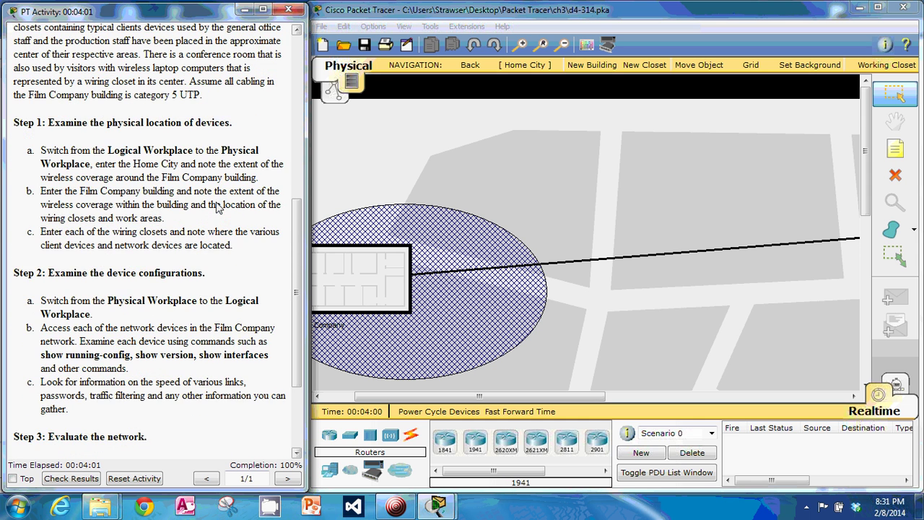
scroll(218, 207, "up", 2)
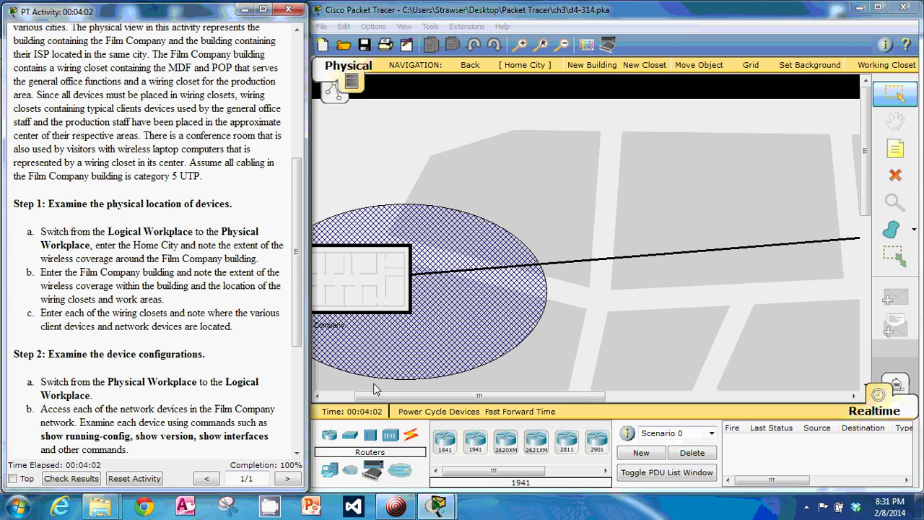
left_click(339, 396)
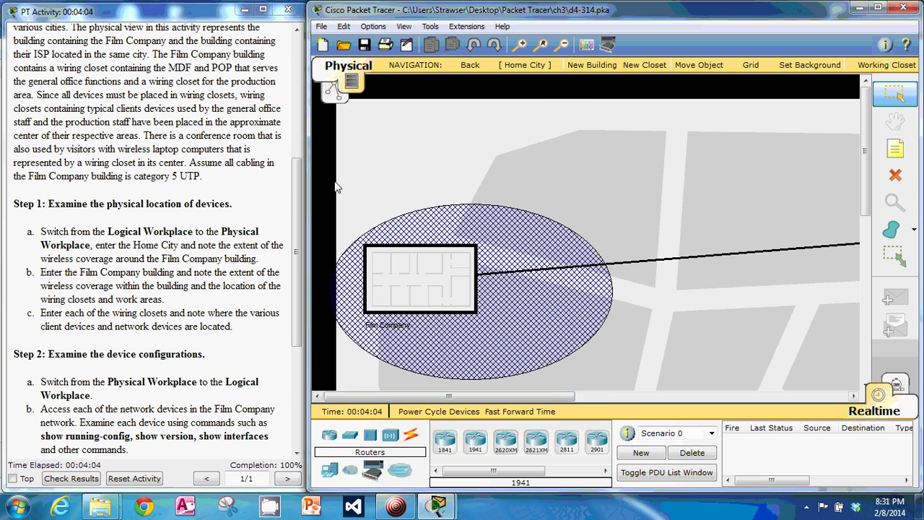
Switch to the Logical workspace and scroll the PT Activity instructions down.
left_click(330, 93)
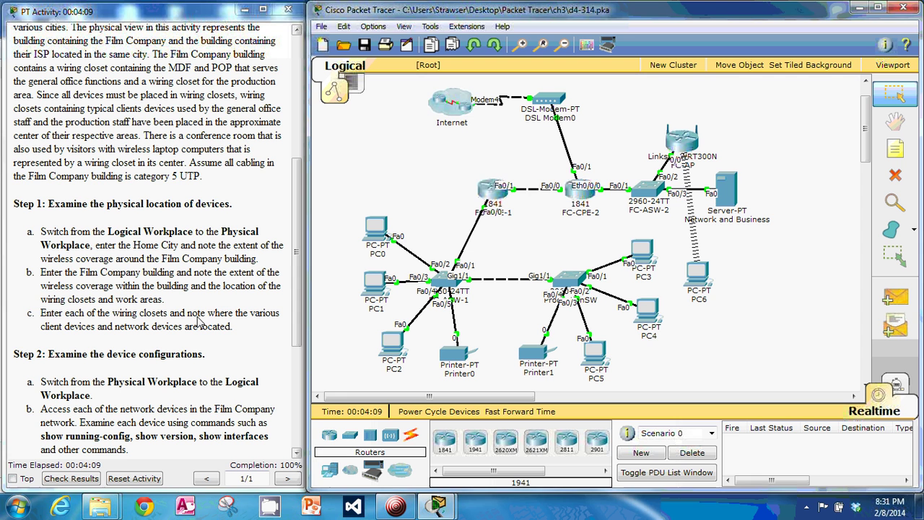
left_click(184, 325)
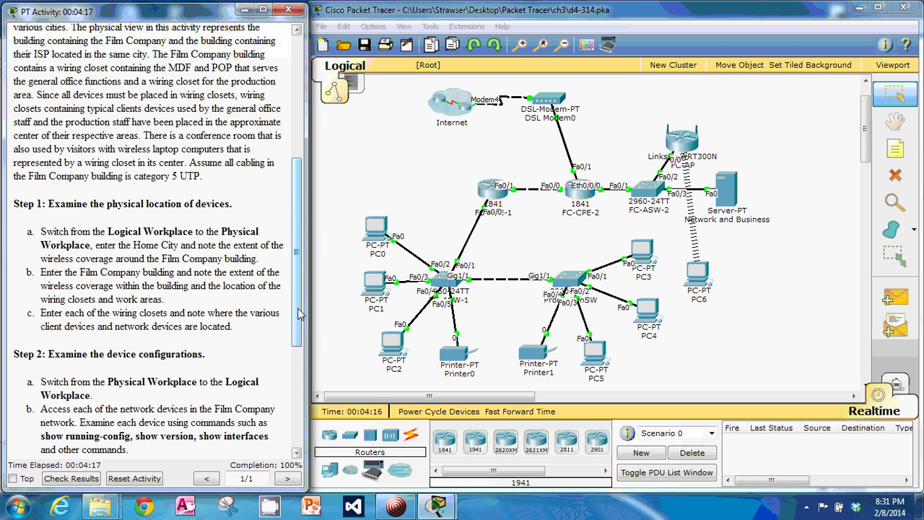
left_click_drag(300, 313, 305, 339)
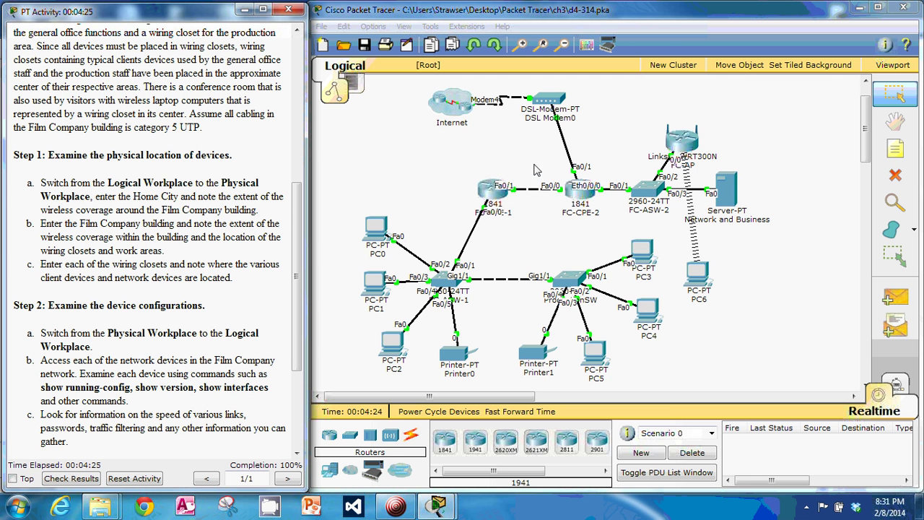
left_click(581, 198)
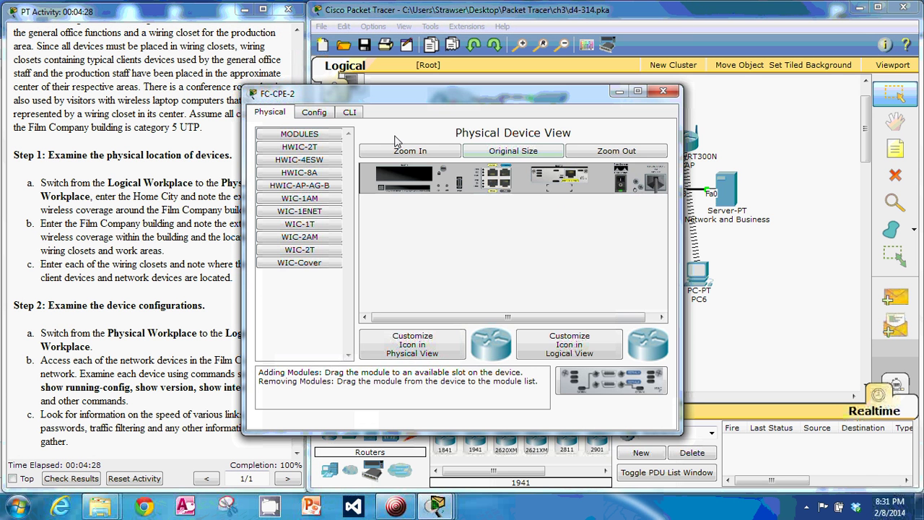
left_click(354, 115)
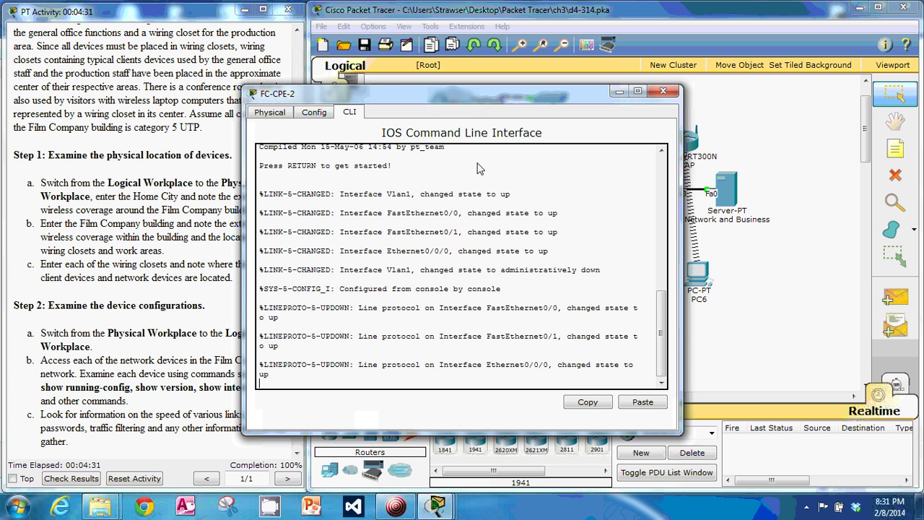
key("Return")
key("Return")
left_click_drag(474, 100, 559, 116)
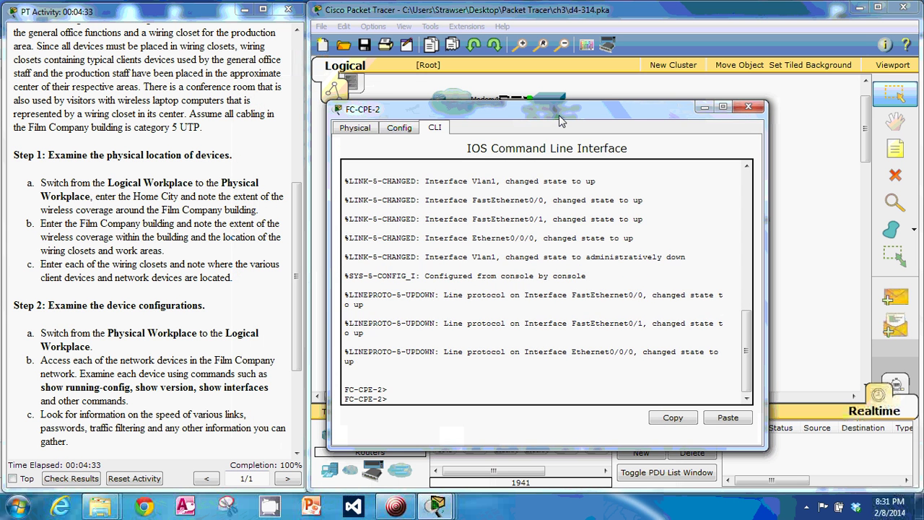
type("en")
key("Return")
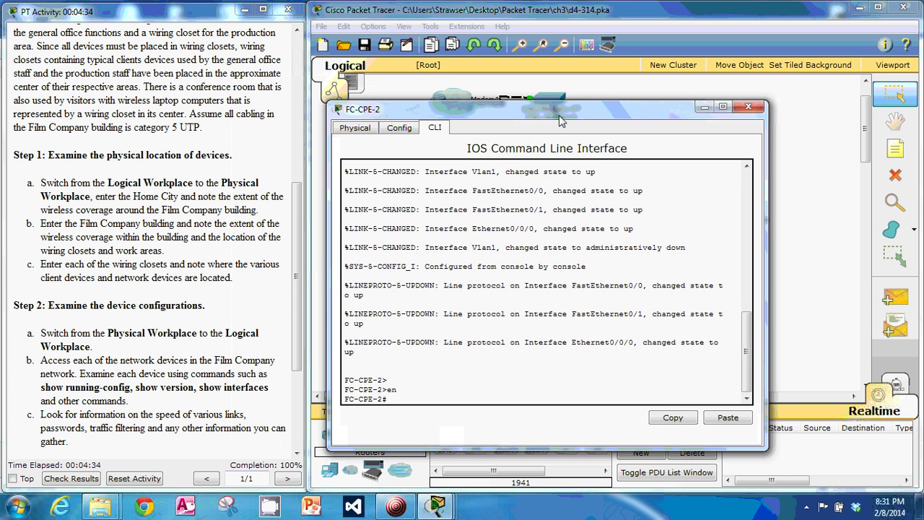
type("show run")
key("Return")
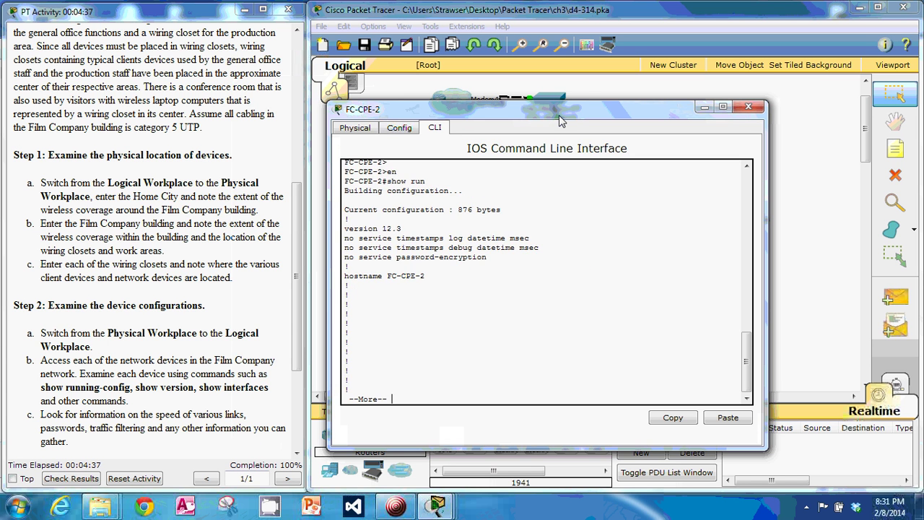
key("Return")
key("Return")
key("Return")
key("Return")
key("Return")
key("Return")
key("Return")
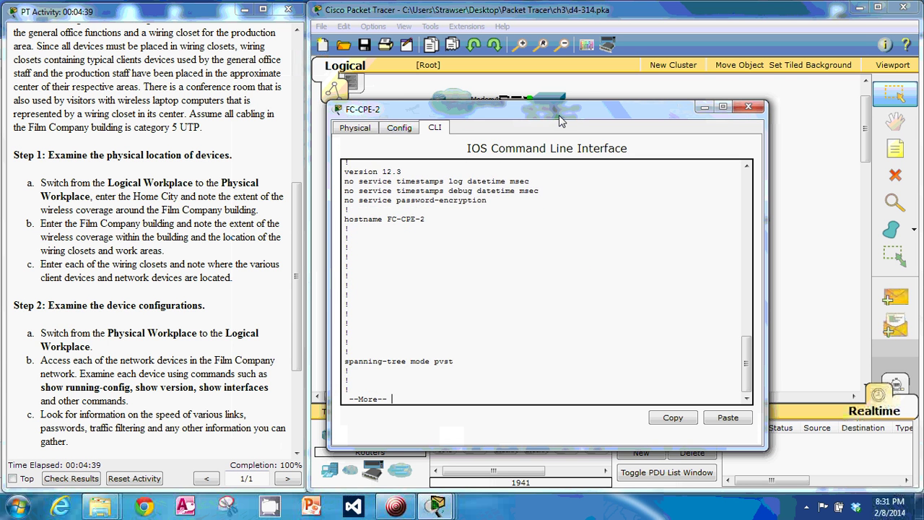
key("Return")
key("Return")
key("Return")
key("Return")
key("Return")
key("Return")
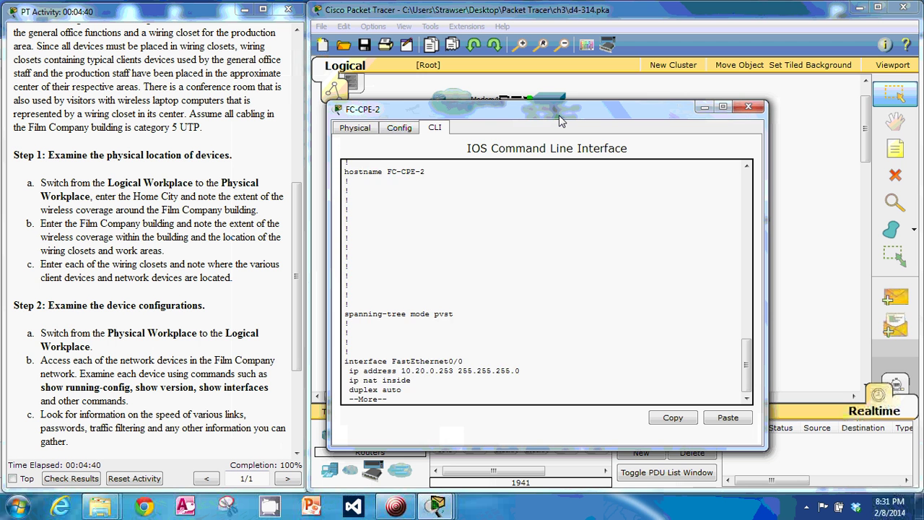
key("Return")
key("Return")
key("Return")
key("Return")
key("Return")
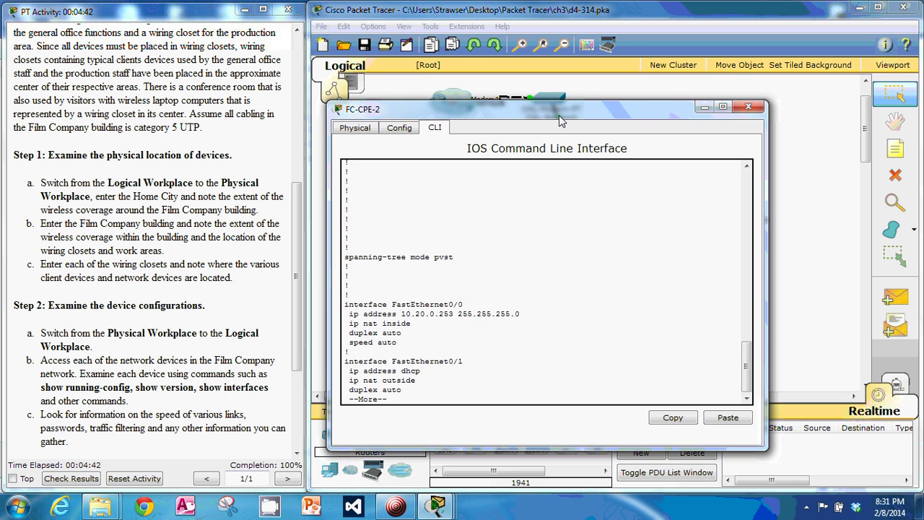
key("Return")
key("Return")
key("Return")
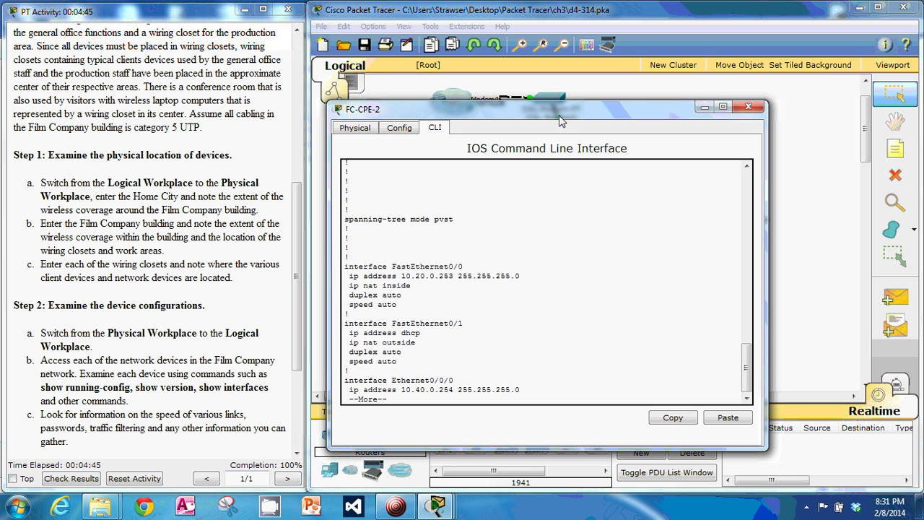
key("Return")
key("Return")
key("Return")
key("Return")
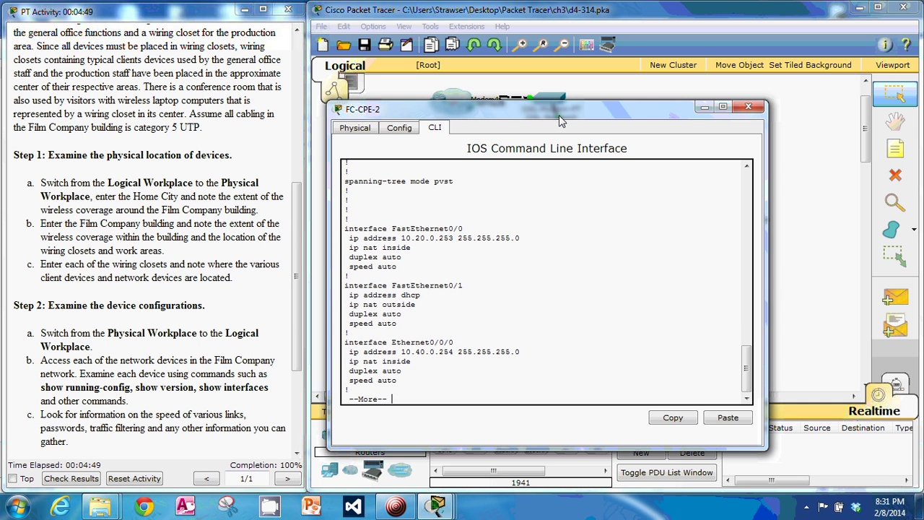
key("Return")
key("Return")
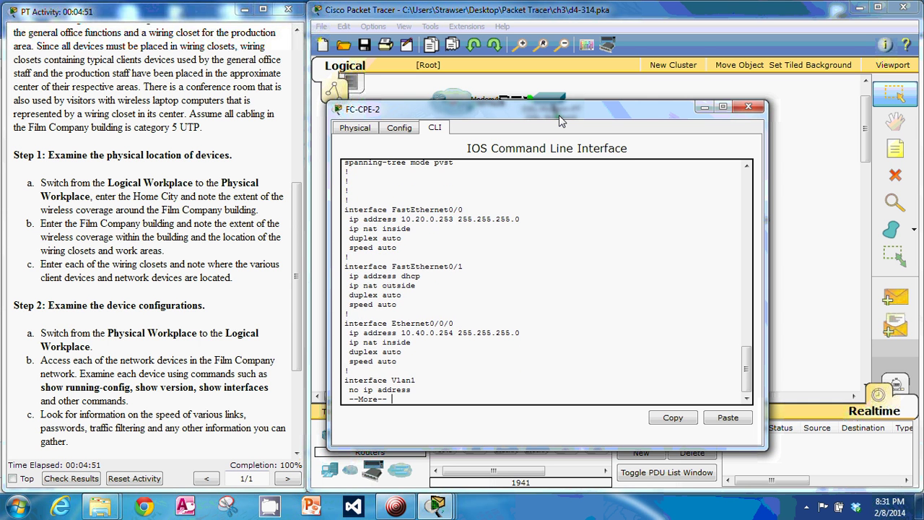
key("Return")
key("Return")
key("Return")
key("Return")
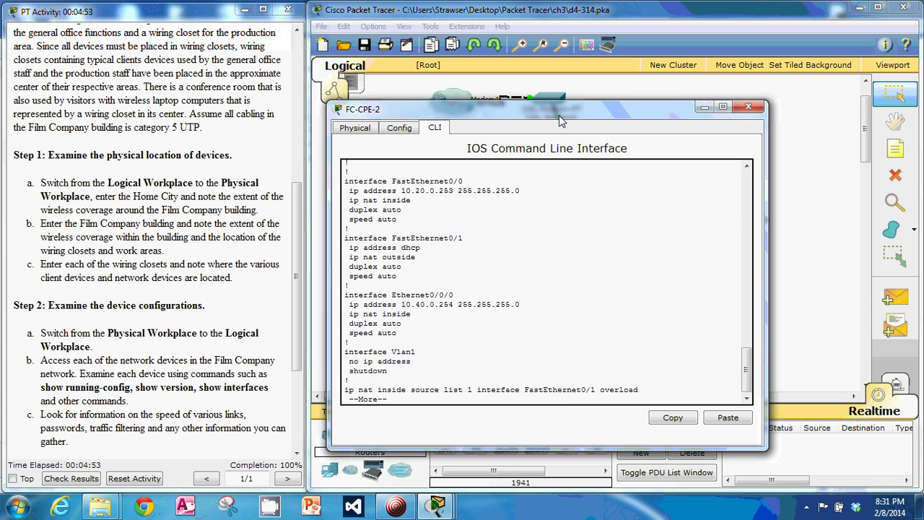
key("Return")
key("Return")
key("Return")
key("Return")
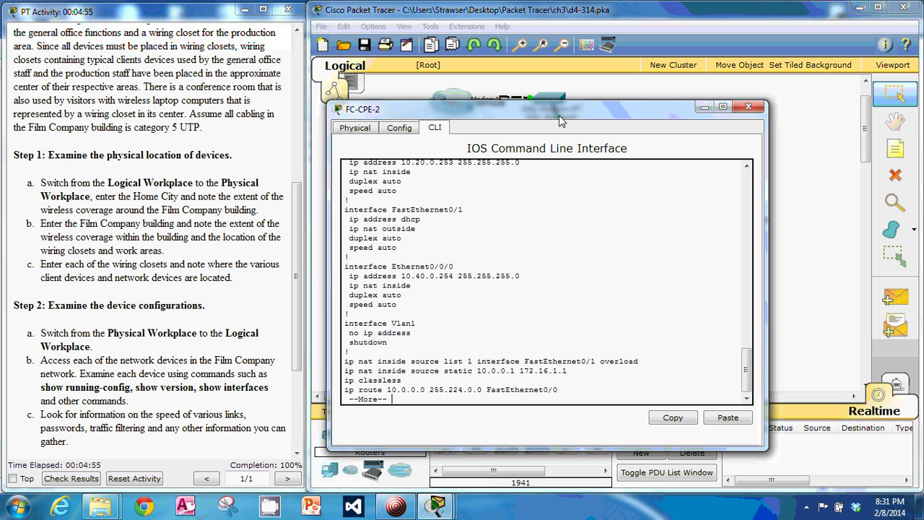
key("Return")
key("Return")
key("Return")
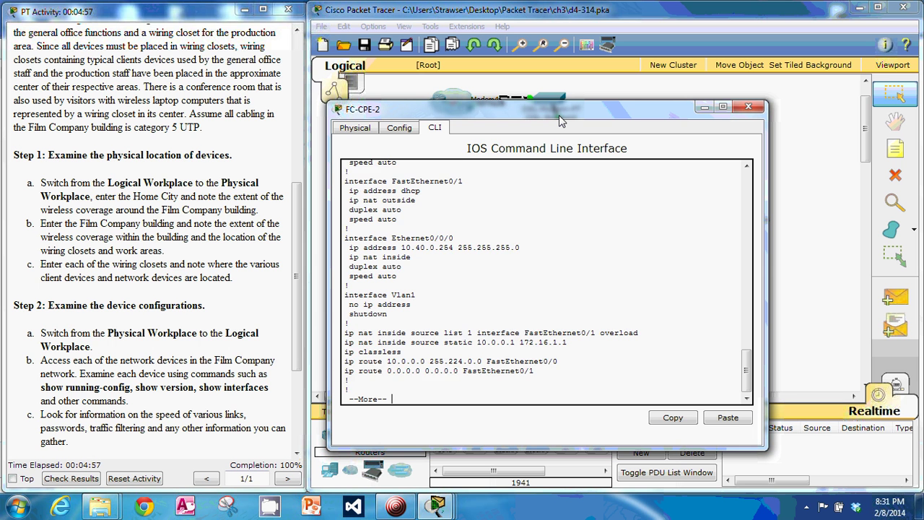
key("Return")
key("Return")
key("Return")
key("Return")
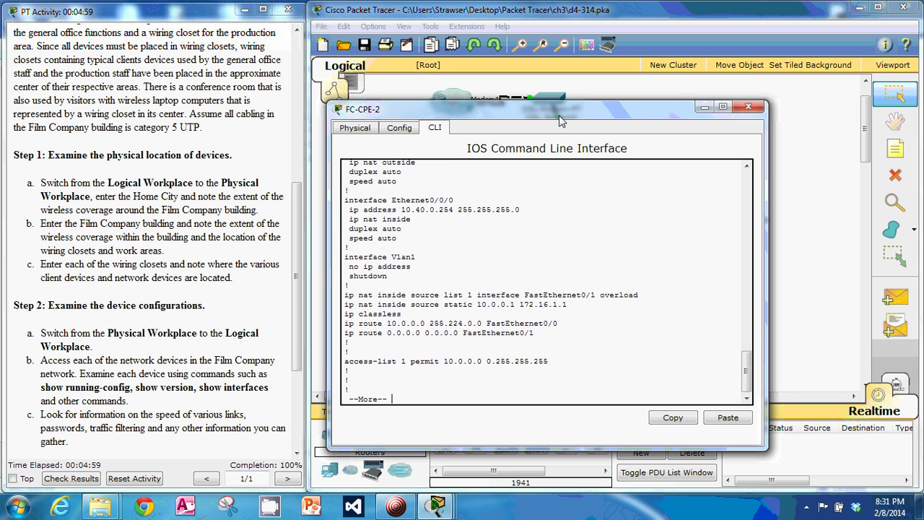
key("Return")
key("Return")
key("Return")
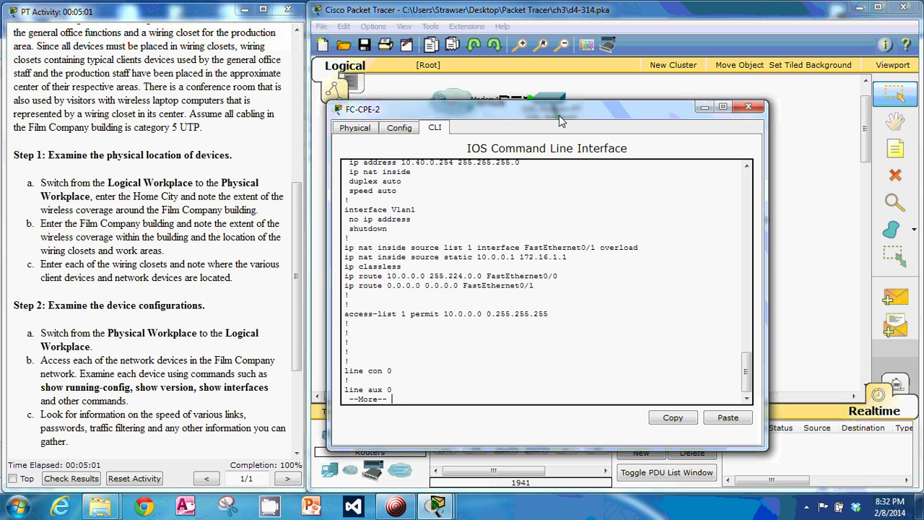
key("Return")
key("Return")
key("Return")
key("Return")
key("Return")
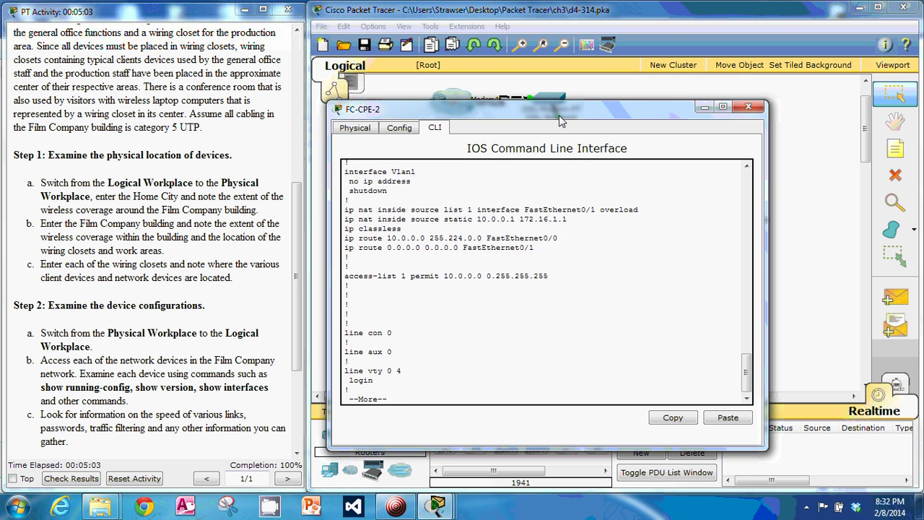
key("Return")
key("Return")
key("Return")
key("Return")
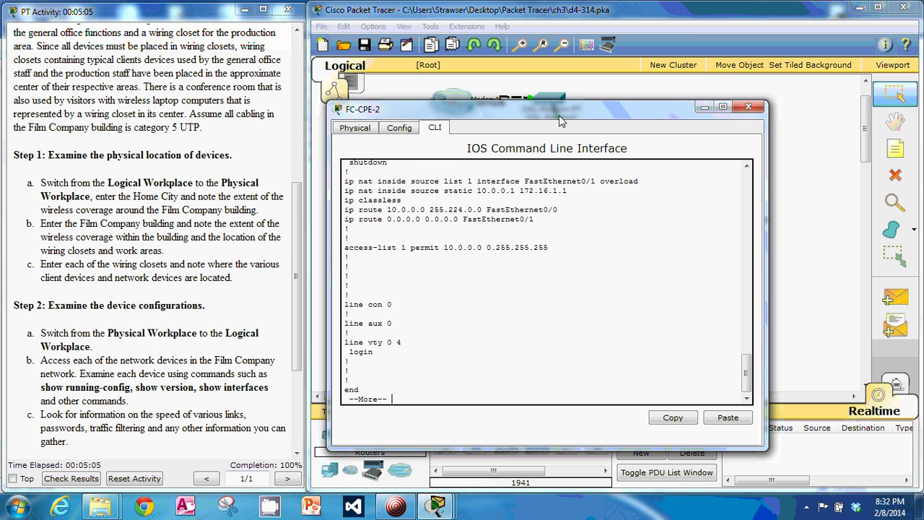
key("Return")
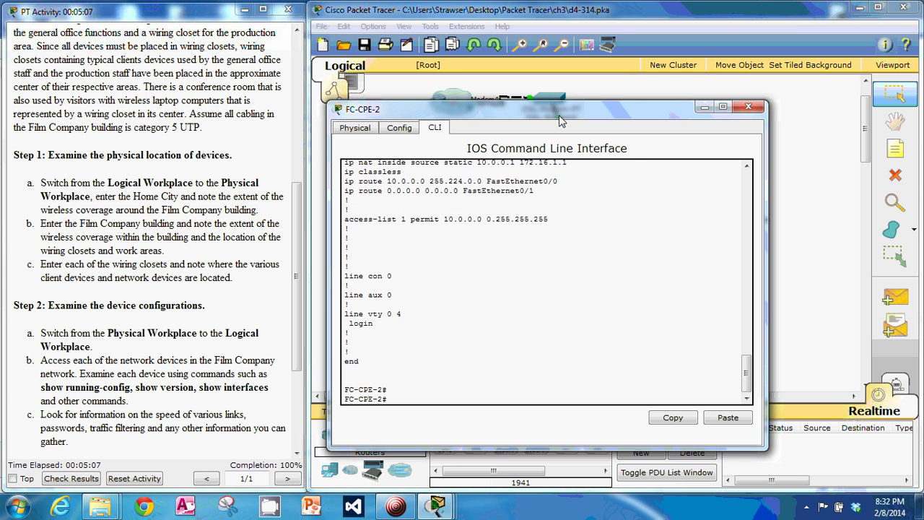
key("Return")
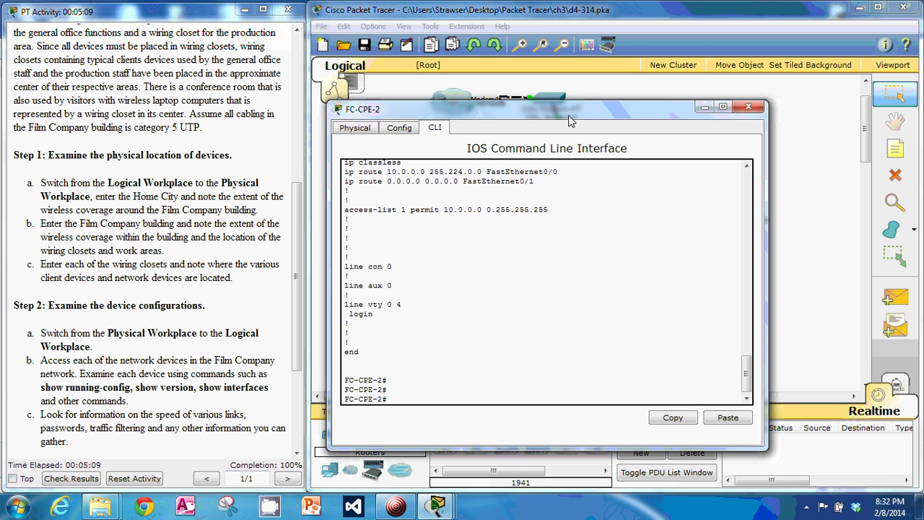
Close FC-CPE-2's window and show FC-CPE-1's port summary: 10.0.0.1/24, 10.10.0.254/24, 10.20.0.254/24.
left_click(749, 107)
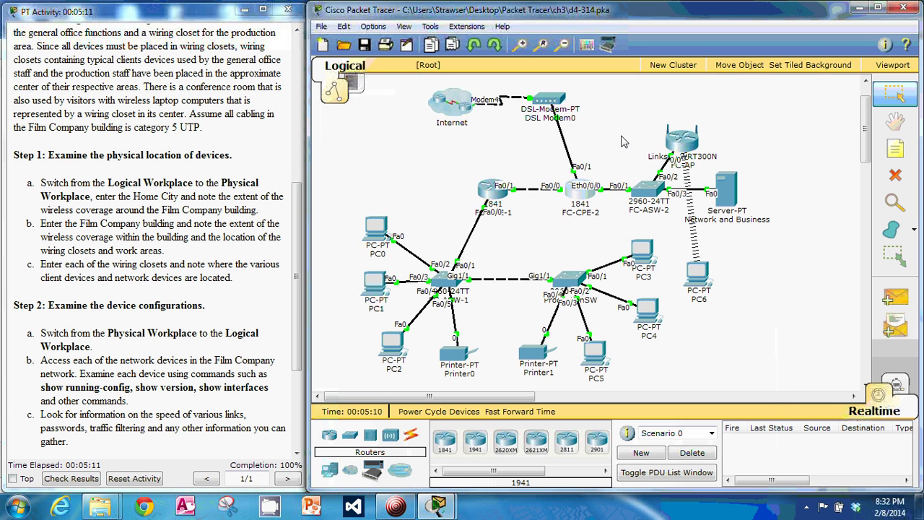
mouse_move(579, 189)
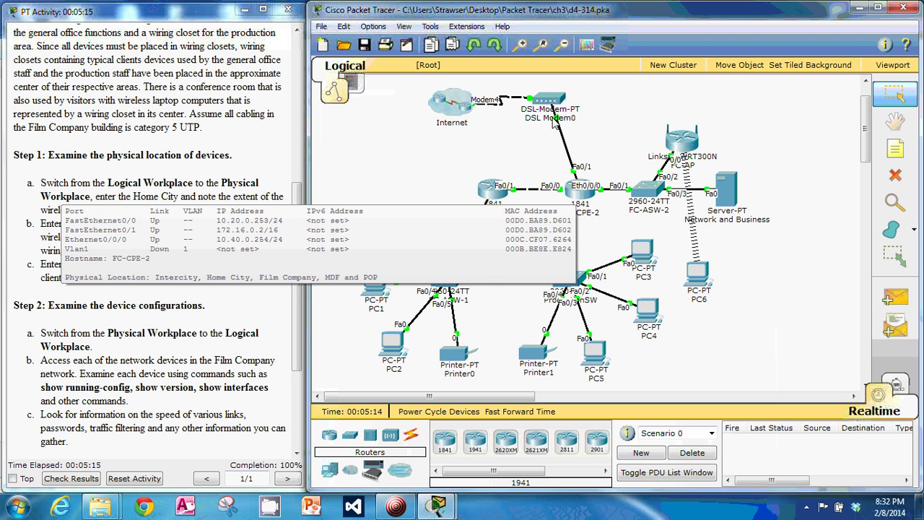
mouse_move(553, 100)
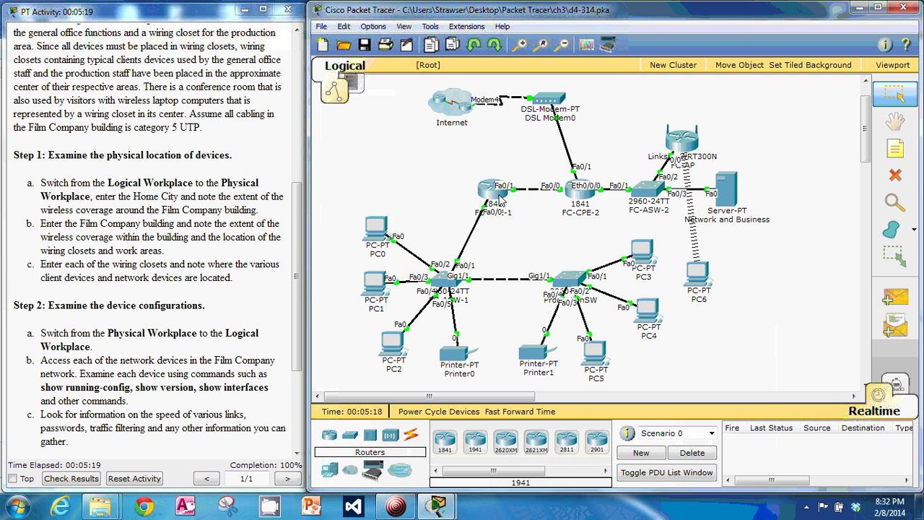
mouse_move(500, 201)
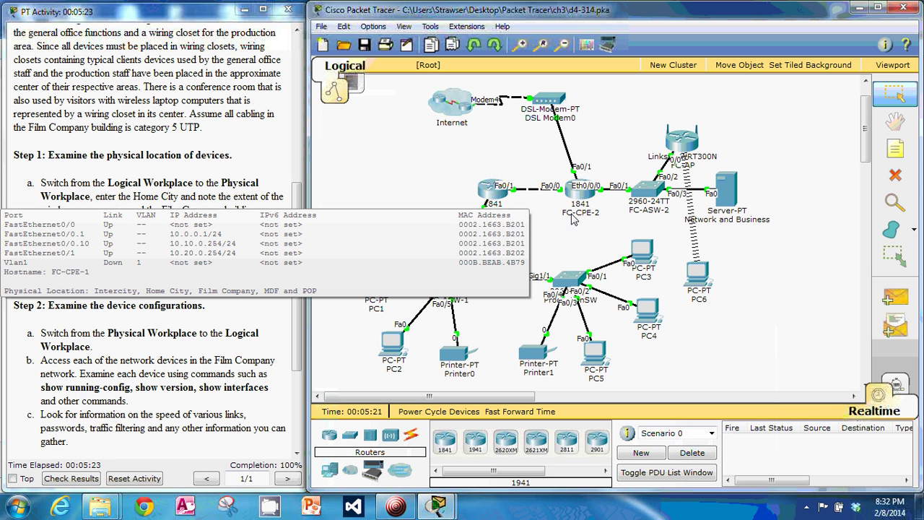
Open FC-CPE-1's CLI and run 'en' followed by 'show run'.
left_click(495, 199)
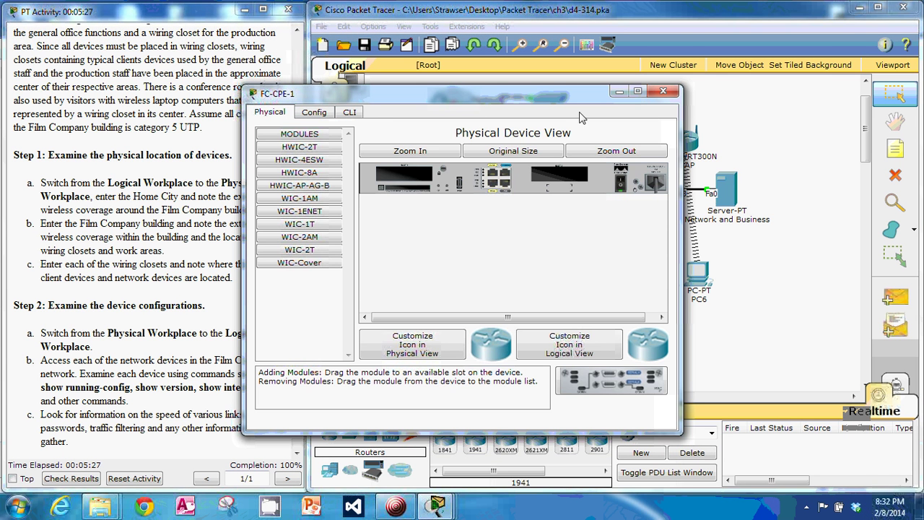
left_click(348, 115)
key("Return")
key("Return")
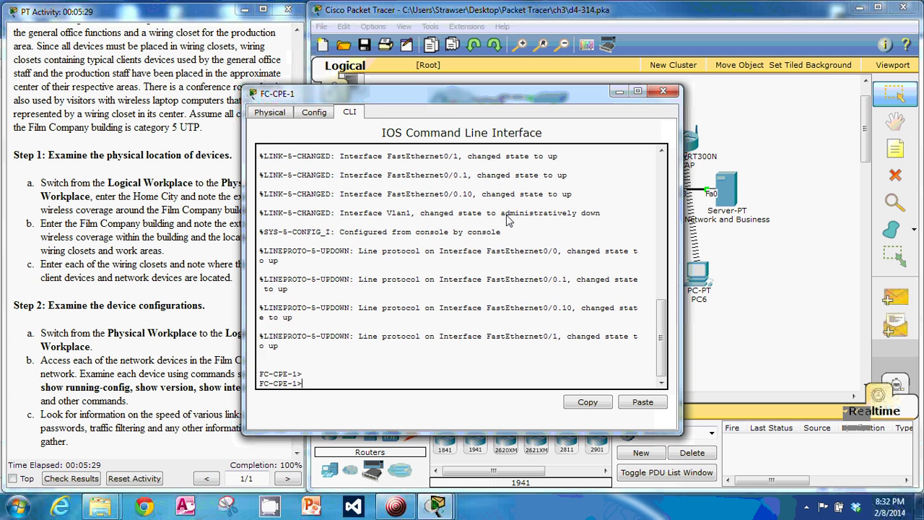
type("en")
key("Return")
type("show run")
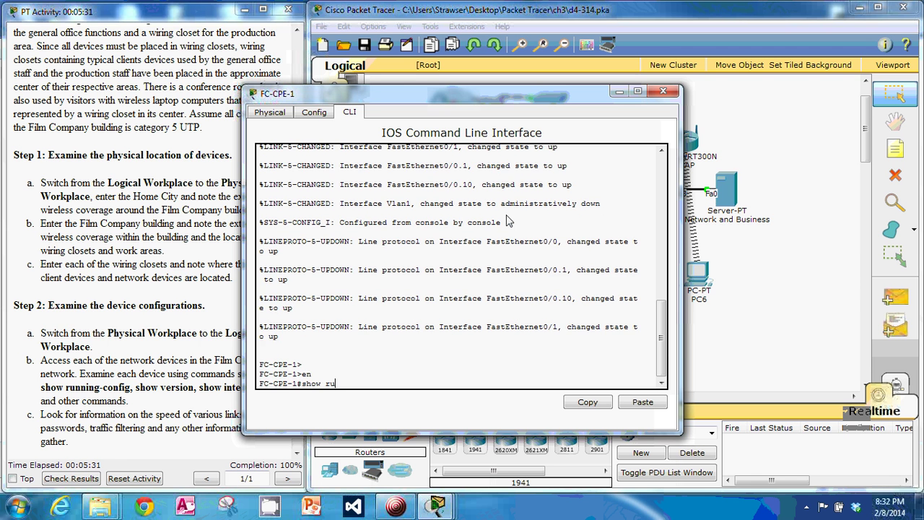
key("Return")
Page the running config past spanning-tree, FastEthernet0/0, subinterfaces and FastEthernet0/1 to Vlan1.
key("Return")
key("Return")
key("Return")
key("Return")
key("Return")
key("Return")
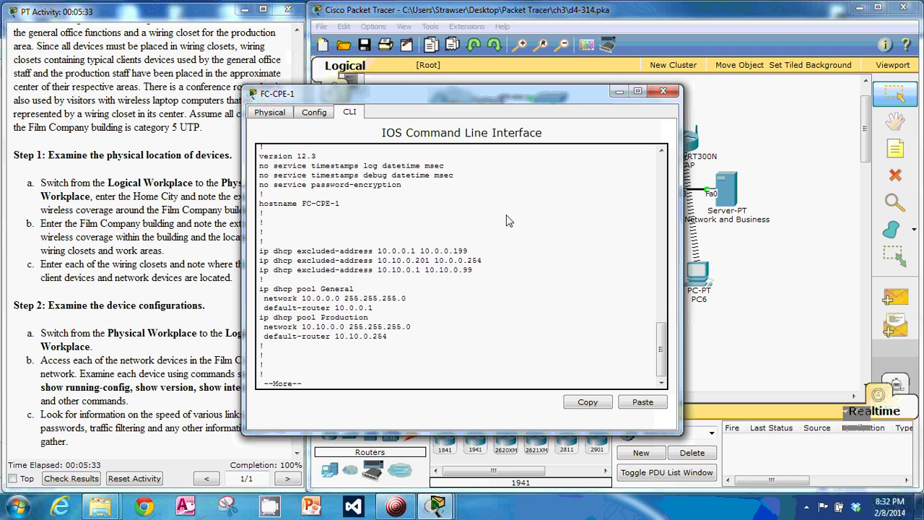
key("Return")
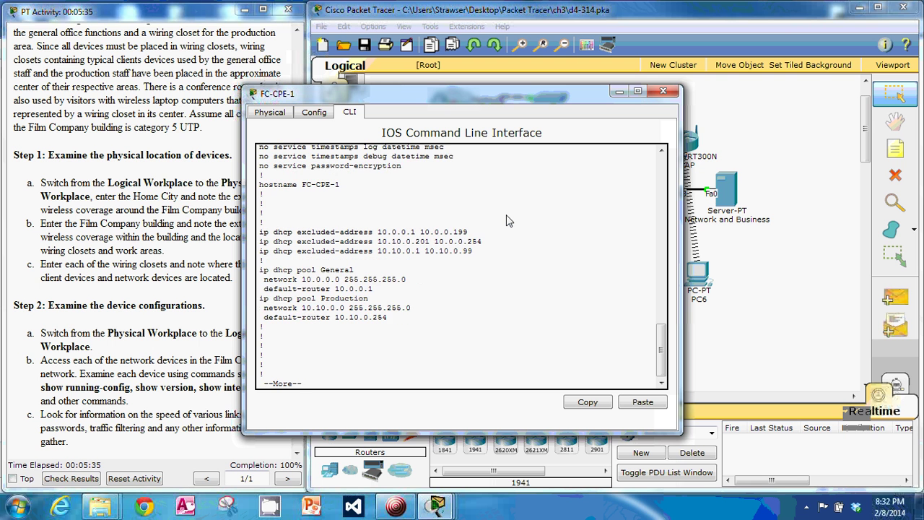
key("Return")
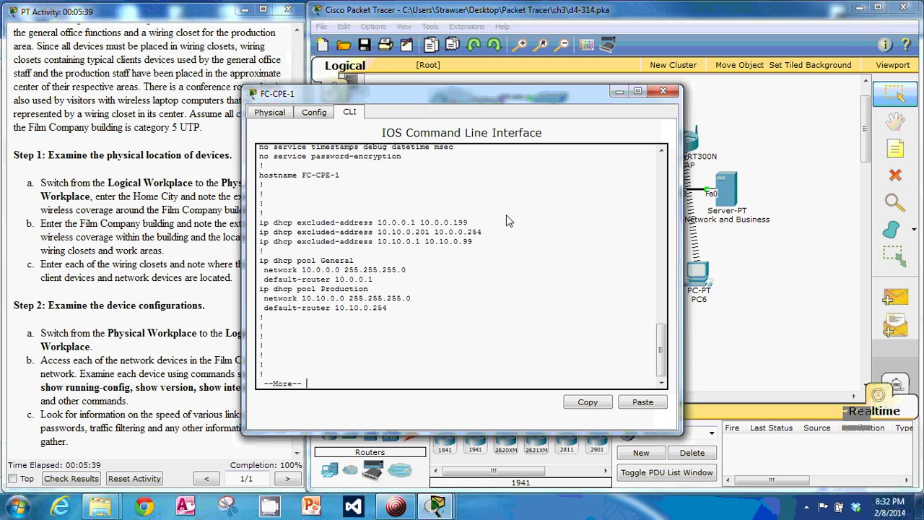
key("Return")
key("Return")
key("Return")
key("Return")
key("Return")
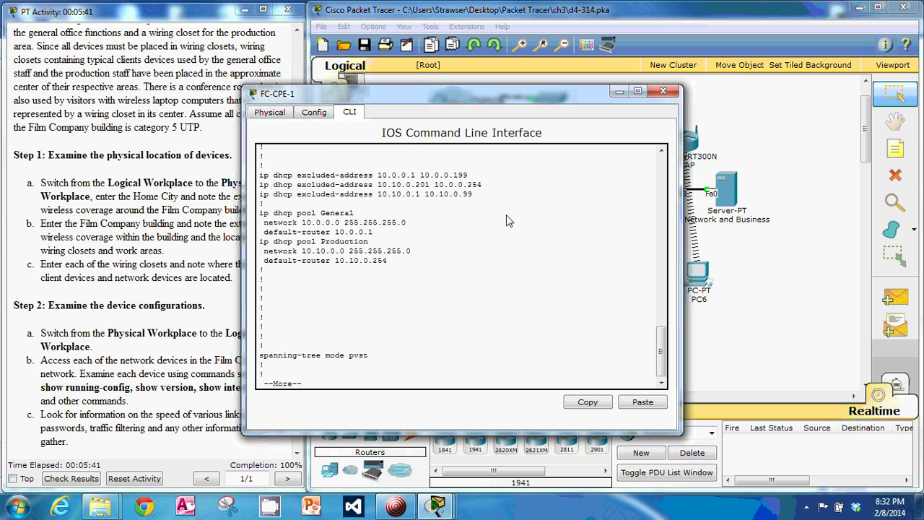
key("Return")
key("Return")
key("Return")
key("Return")
key("Return")
key("Return")
key("Return")
key("Return")
key("Return")
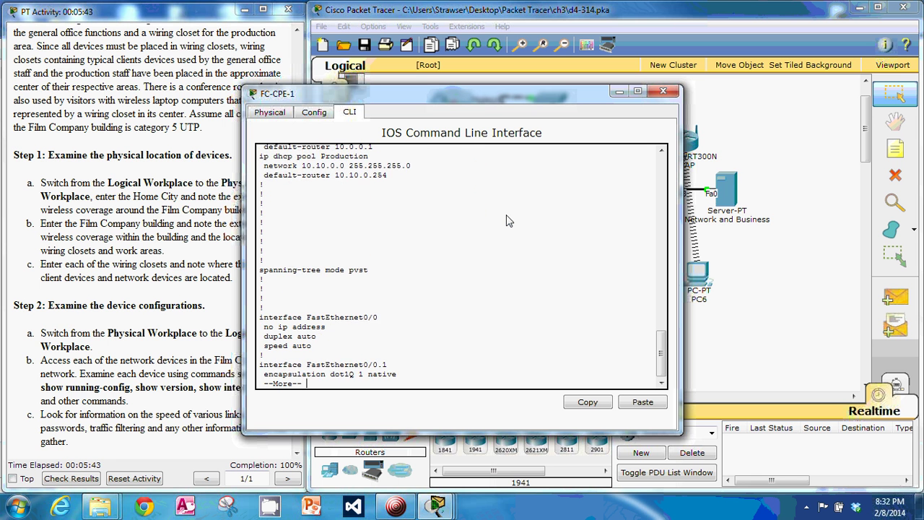
key("Return")
key("Return")
key("Return")
key("Return")
key("Return")
key("Return")
key("Return")
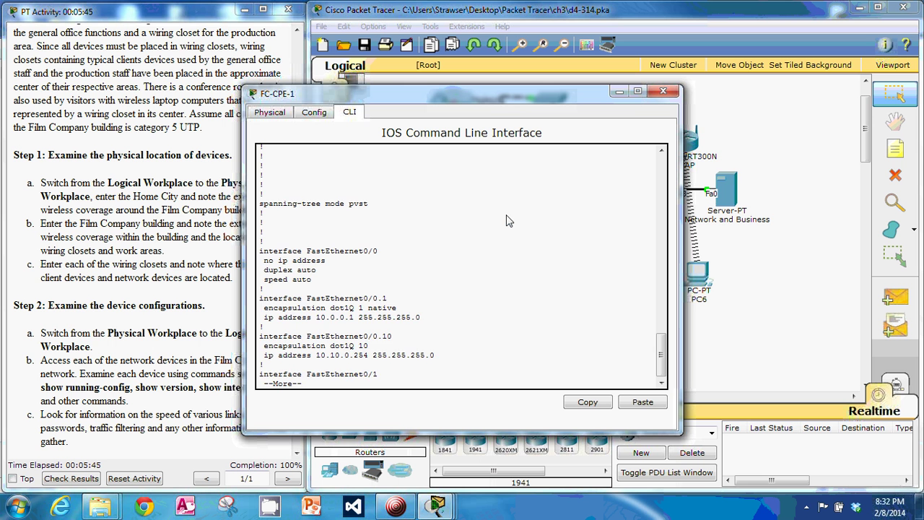
key("Return")
key("Return")
key("Return")
key("Return")
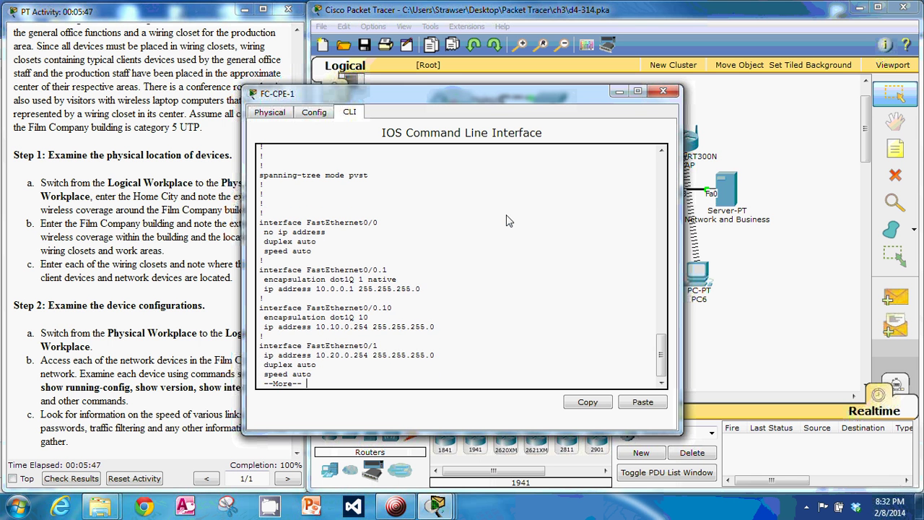
key("Return")
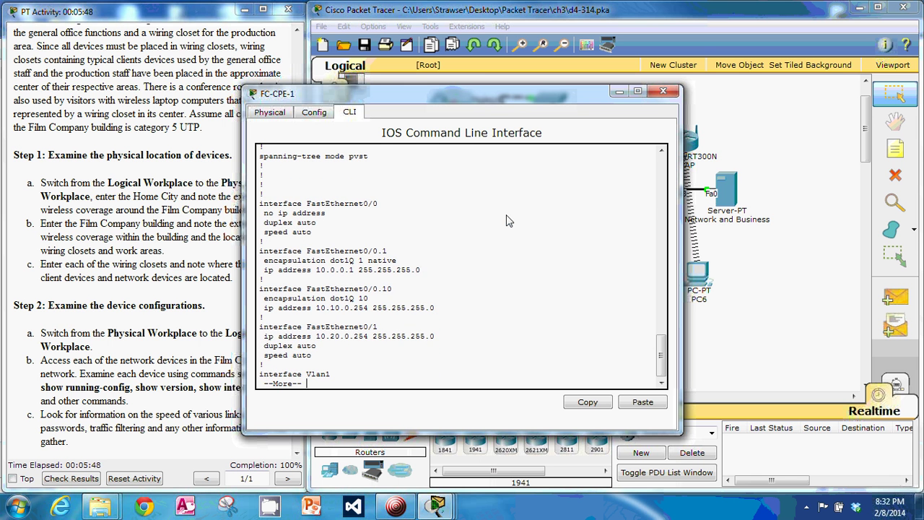
Review the earlier output, then page past Vlan1 to the end of the running configuration.
scroll(508, 220, "up", 10)
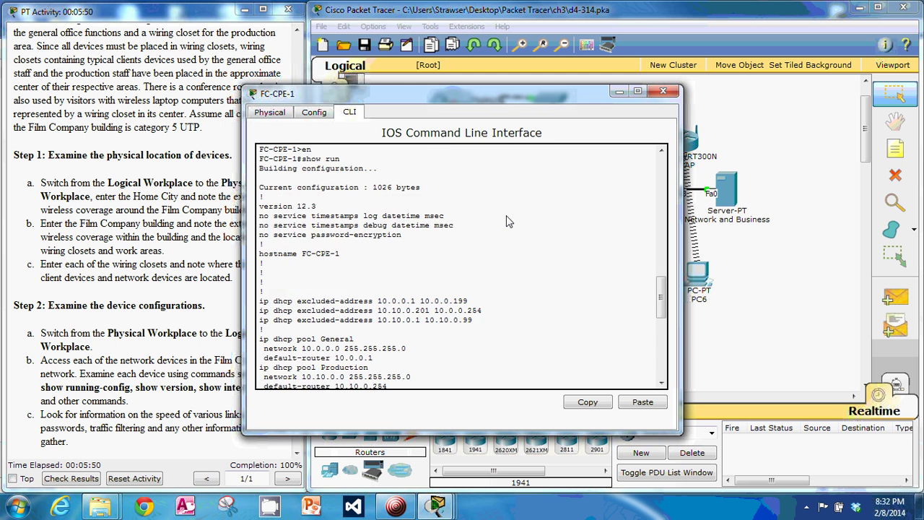
scroll(508, 220, "up", 1)
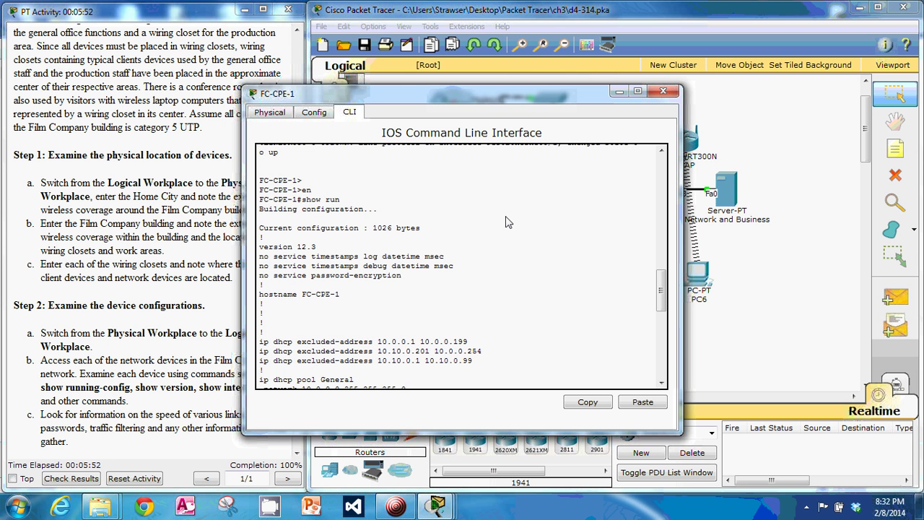
scroll(496, 215, "down", 1)
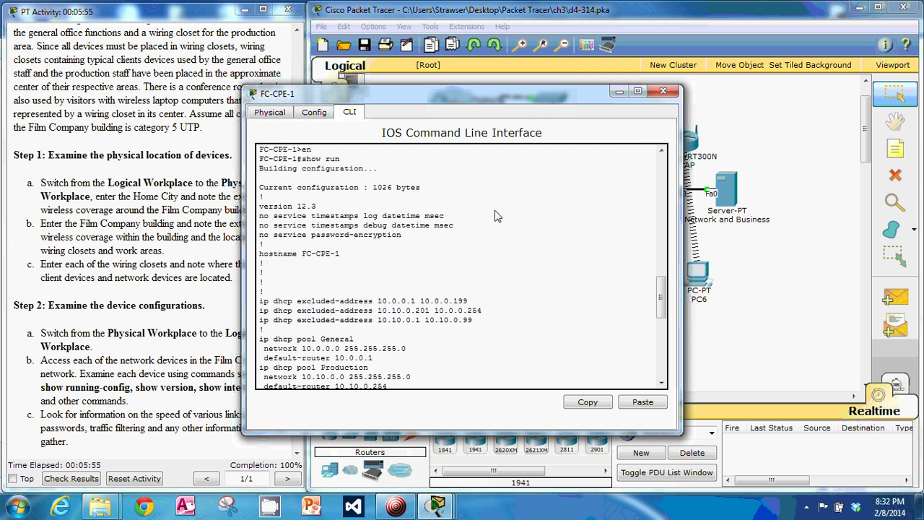
scroll(496, 215, "down", 1)
scroll(496, 215, "down", 6)
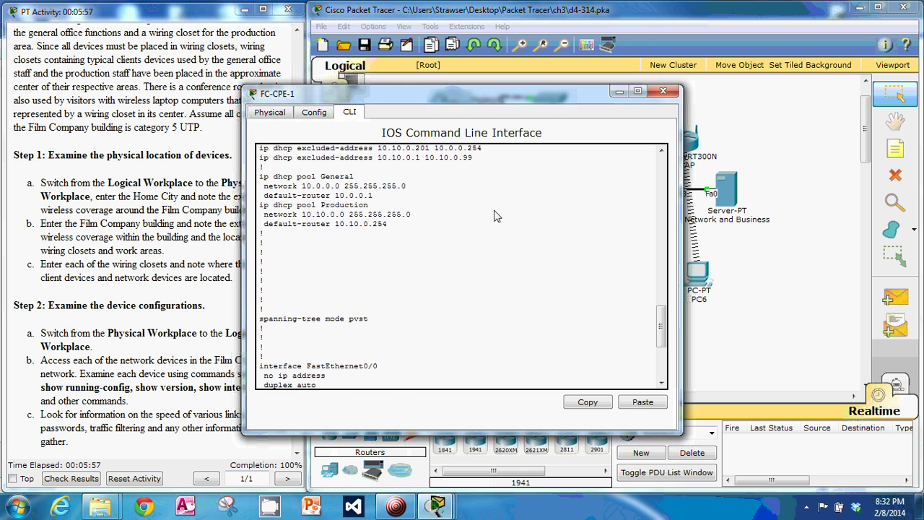
scroll(496, 212, "down", 3)
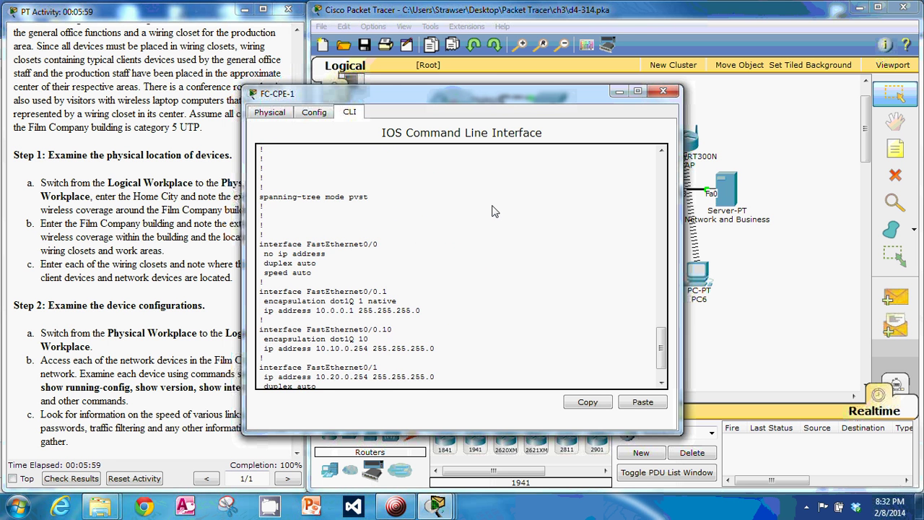
key("Return")
key("Return")
key("Return")
key("Return")
key("Return")
key("Return")
key("Return")
key("Return")
key("Return")
key("Return")
key("Return")
key("Return")
key("Return")
key("Return")
key("Return")
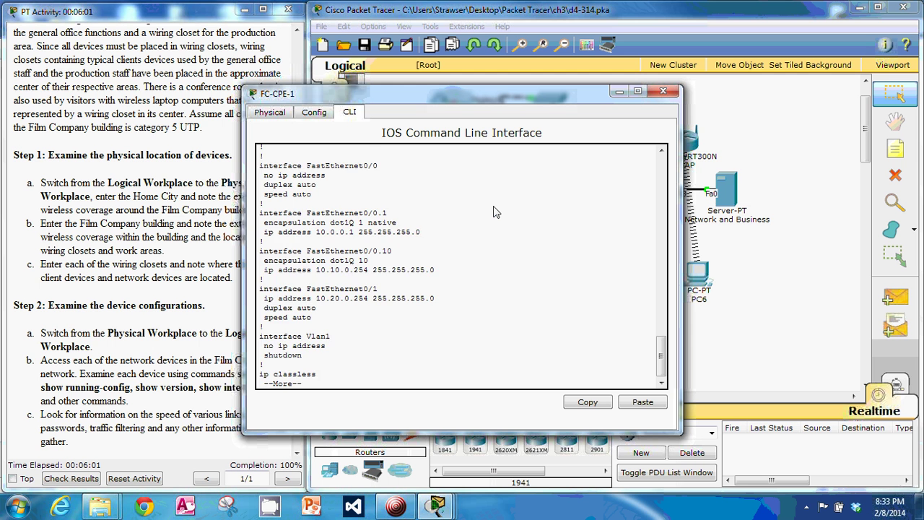
key("Return")
key("Return")
key("Return")
key("Return")
key("Return")
key("Return")
key("Return")
key("Return")
key("Return")
key("Return")
key("Return")
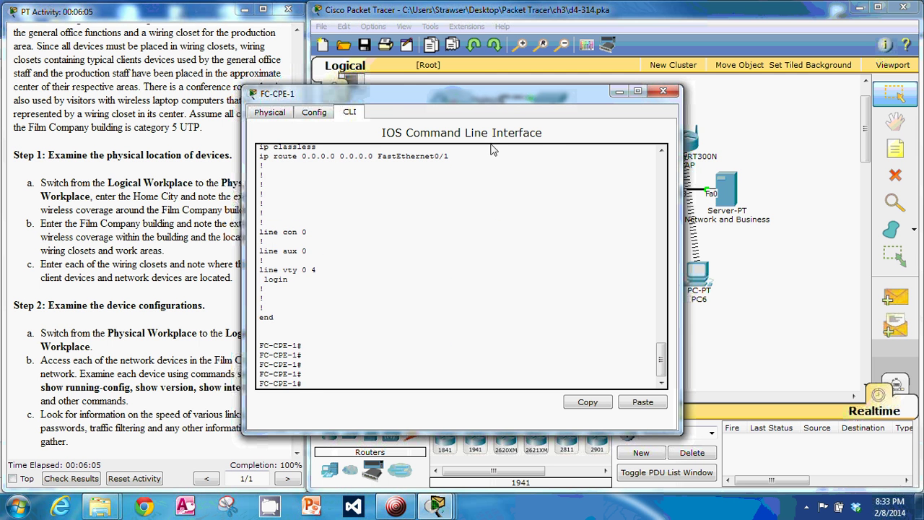
Run show version on FC-CPE-1 and read to the end: Cisco 1841, IOS 12.3(14)T7, register 0x2102.
left_click_drag(487, 102, 576, 115)
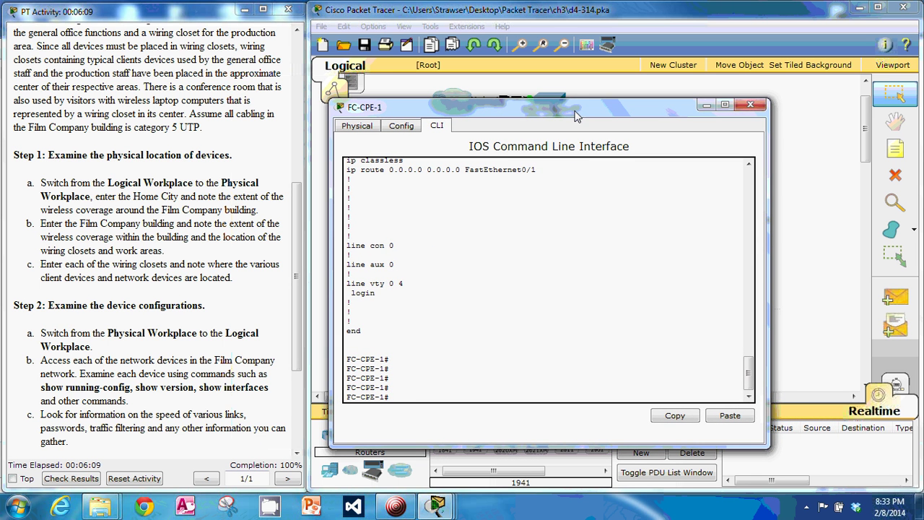
type("show version")
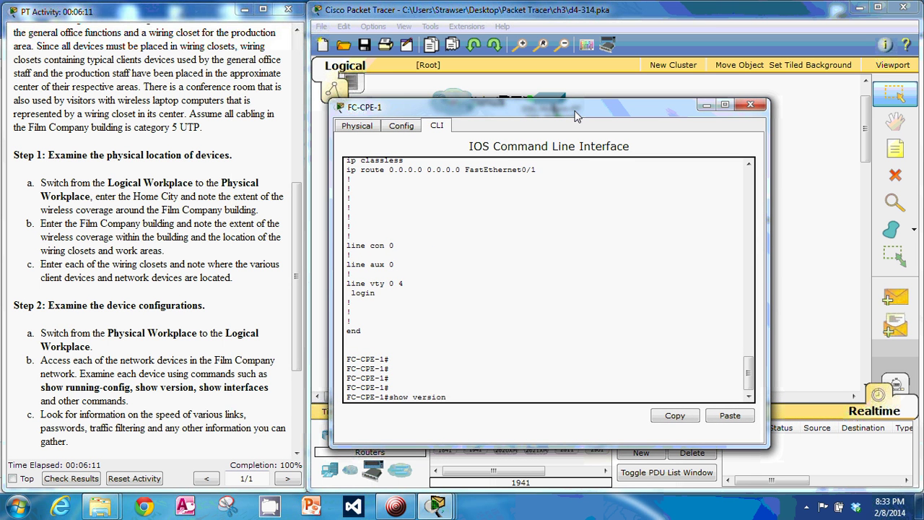
key("Return")
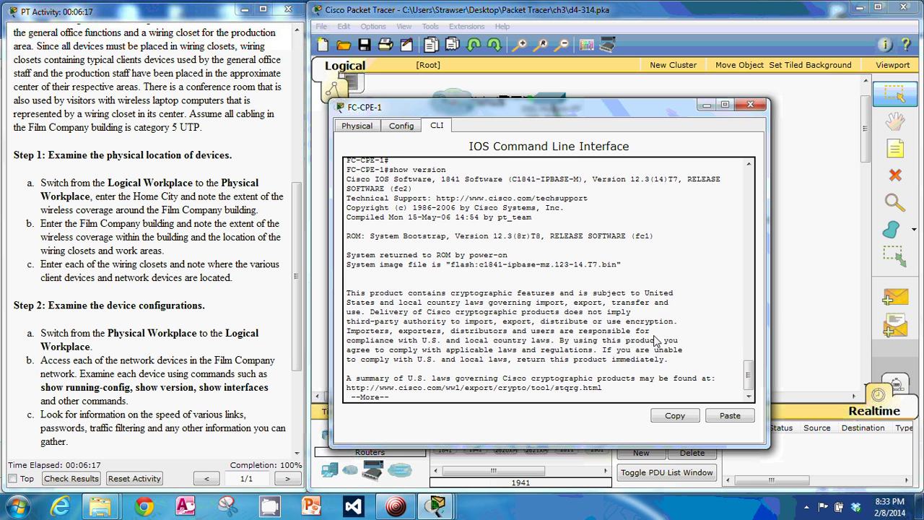
key("Return")
key("Return")
key("Return")
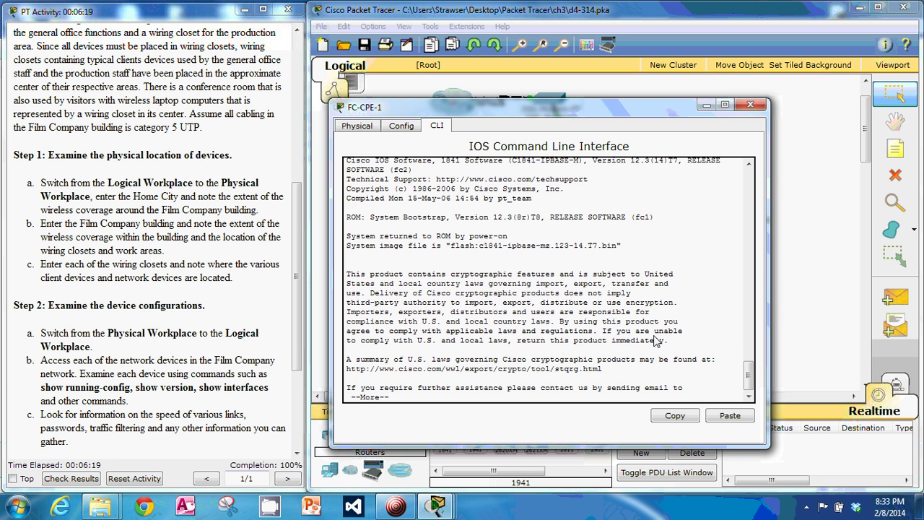
key("Return")
key("Return")
key("Return")
key("Return")
key("Return")
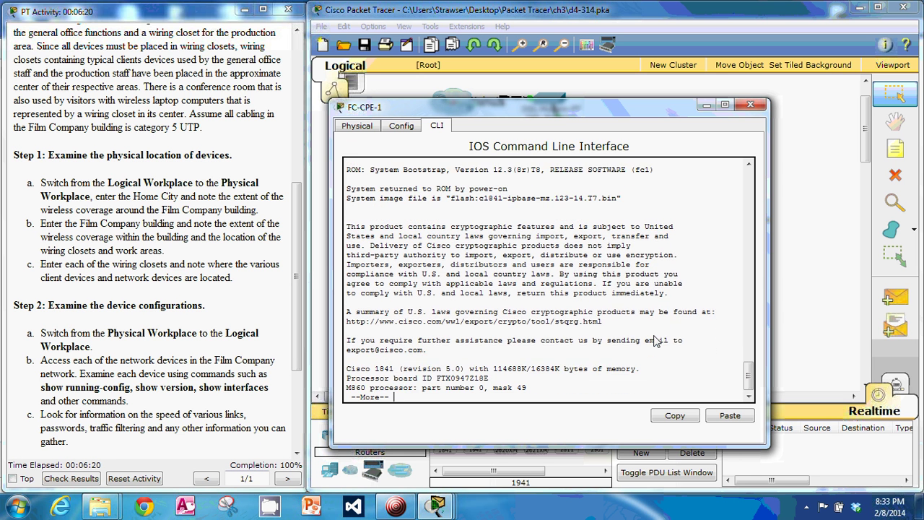
key("Return")
key("Return")
key("Return")
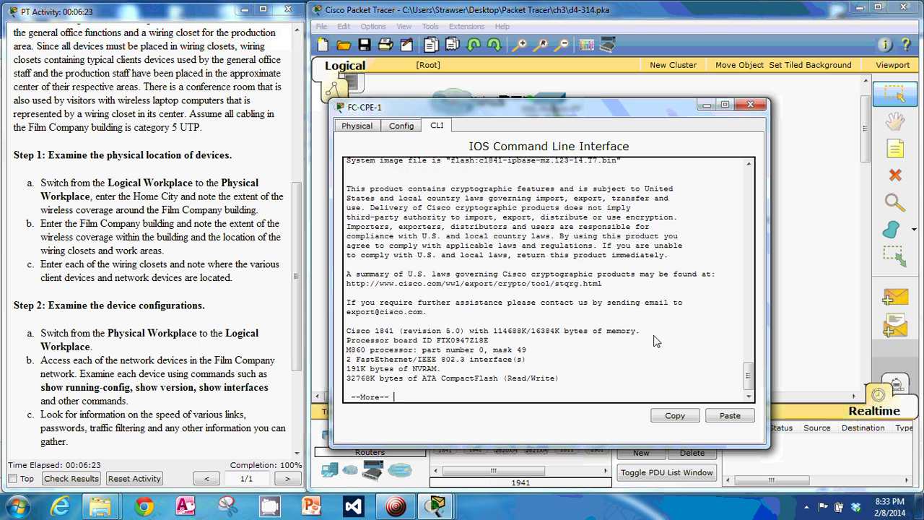
key("Return")
key("Return")
key("Return")
key("Return")
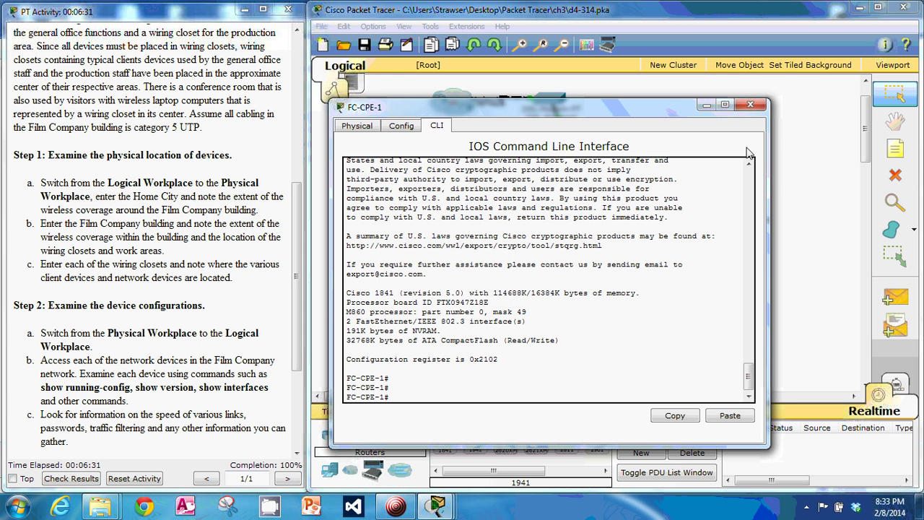
Close FC-CPE-1, open FC-ASW-1's CLI and enter privileged mode with en.
left_click(750, 105)
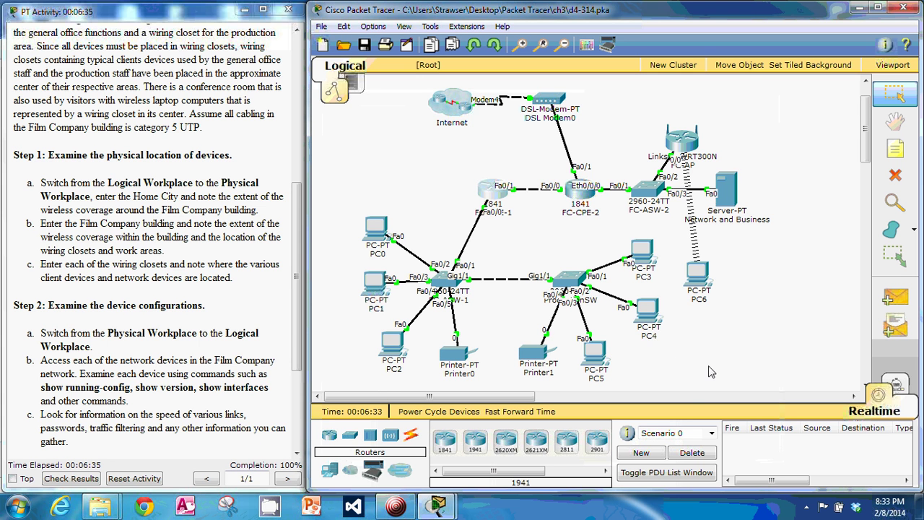
left_click(444, 280)
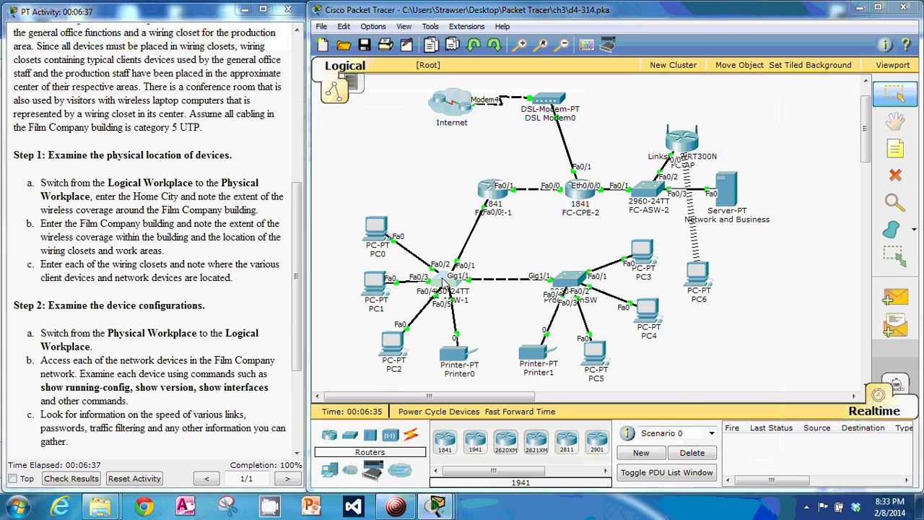
left_click(354, 114)
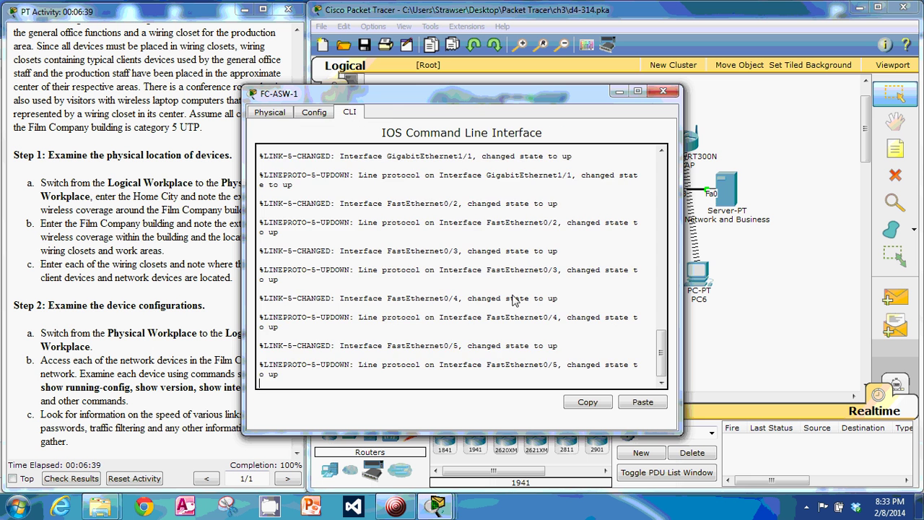
key("Return")
key("Return")
type("en")
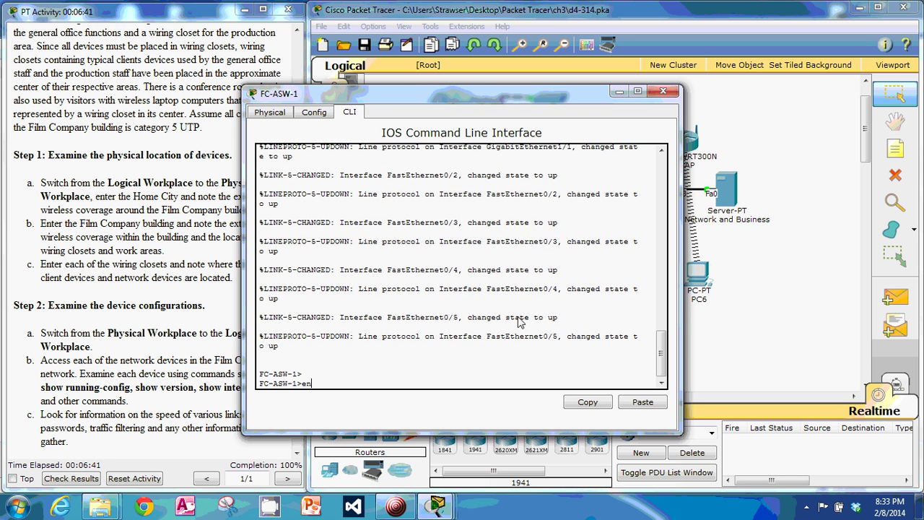
key("Return")
Confirm FC-ASW-1 is a WS-C2960-24TT on 12.2 with show version, then run show run.
type("show version")
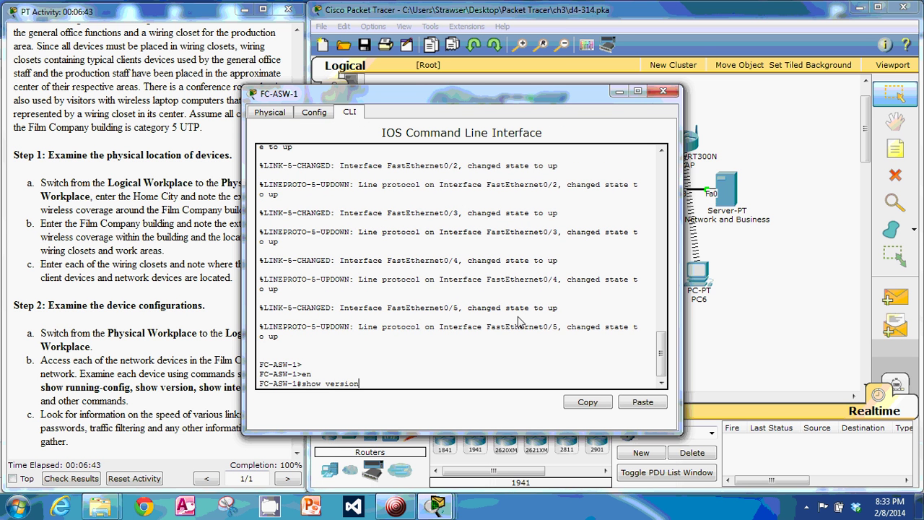
key("Return")
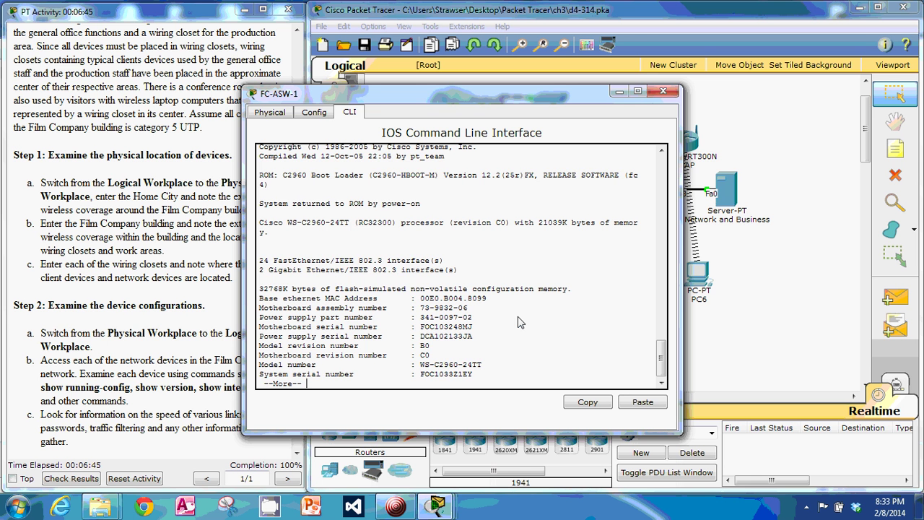
key("Return")
key("Return")
key("Return")
key("Return")
key("Return")
key("Return")
key("Return")
key("Return")
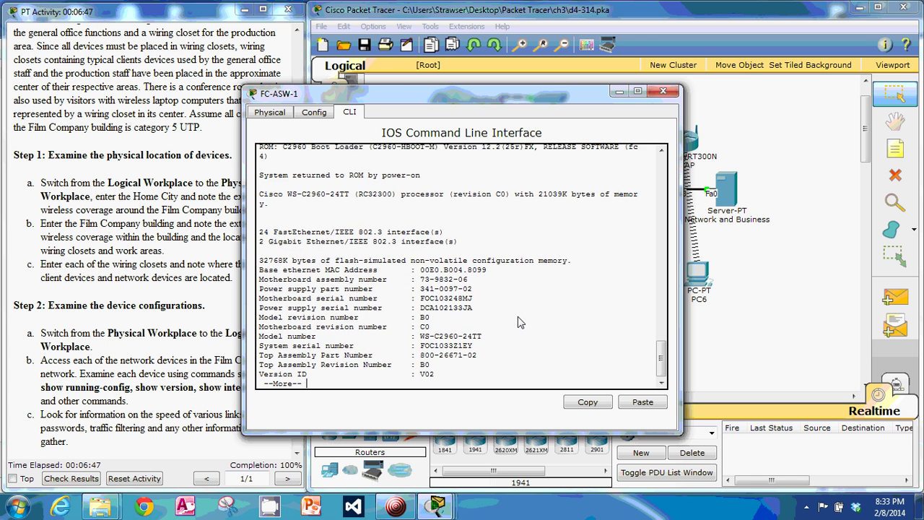
key("Return")
key("Return")
key("Return")
key("Return")
key("Return")
key("Return")
key("Return")
key("Return")
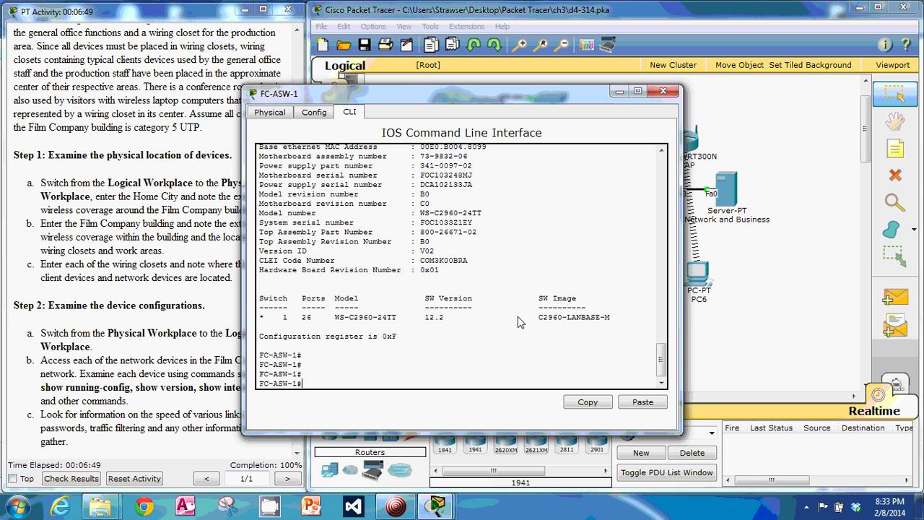
type("show run")
key("Return")
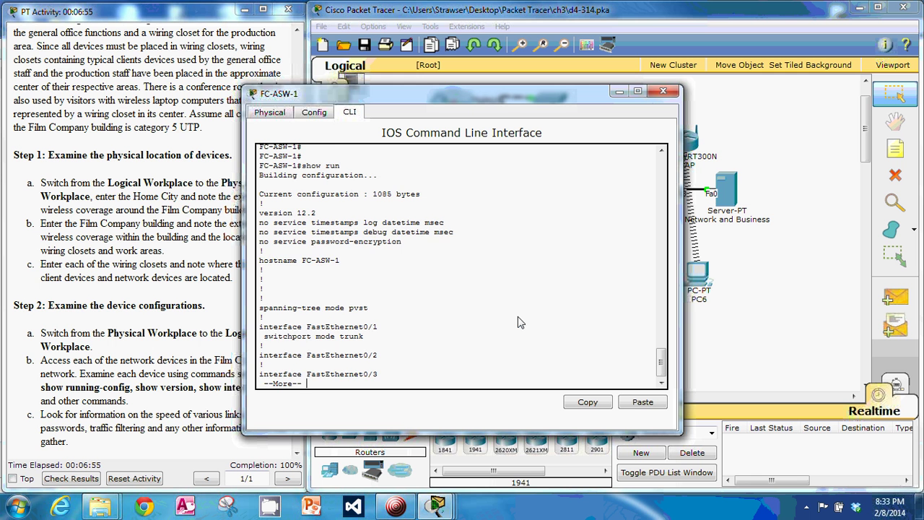
Page FC-ASW-1's running config to the end: Fa0/1 and Gig1/1 trunks, Vlan1 shut down, vty login.
key("Return")
key("Return")
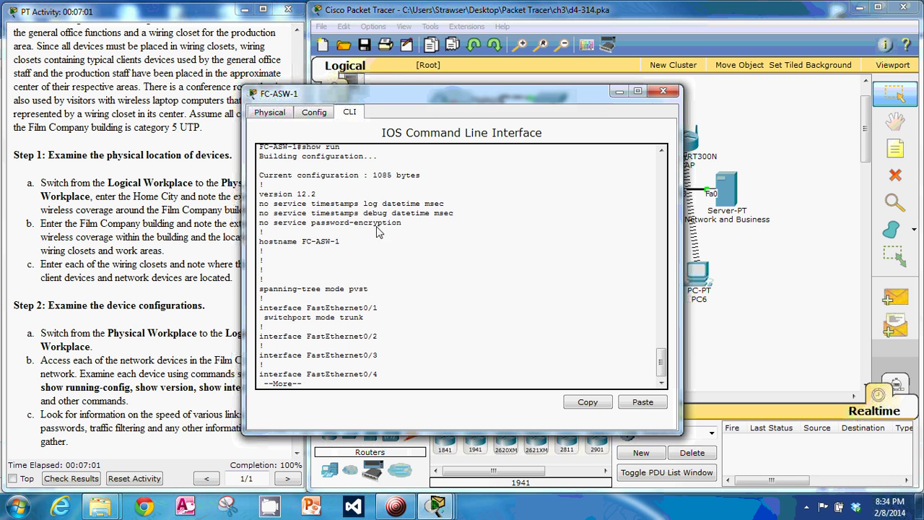
key("Return")
key("Return")
key("Return")
key("Return")
key("Return")
key("Return")
key("Return")
key("Return")
key("Return")
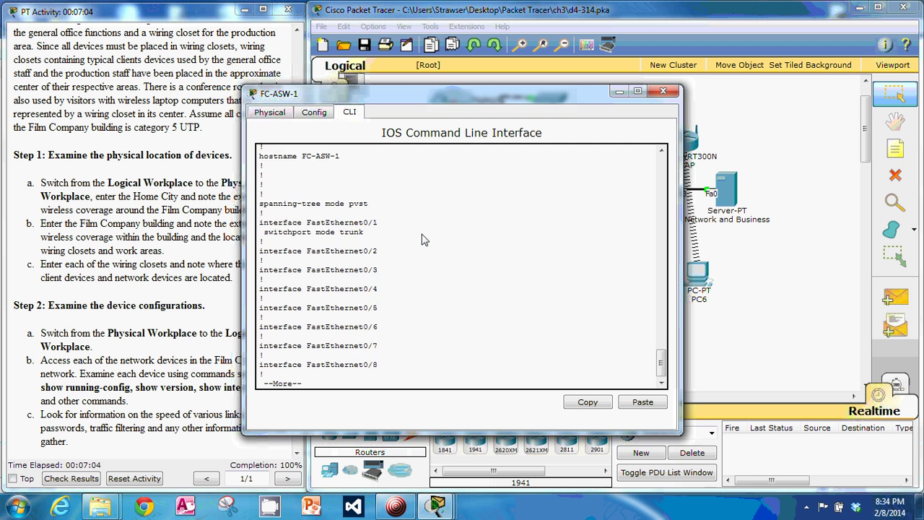
key("Return")
key("Return")
key("Return")
key("Return")
key("Return")
key("Return")
key("Return")
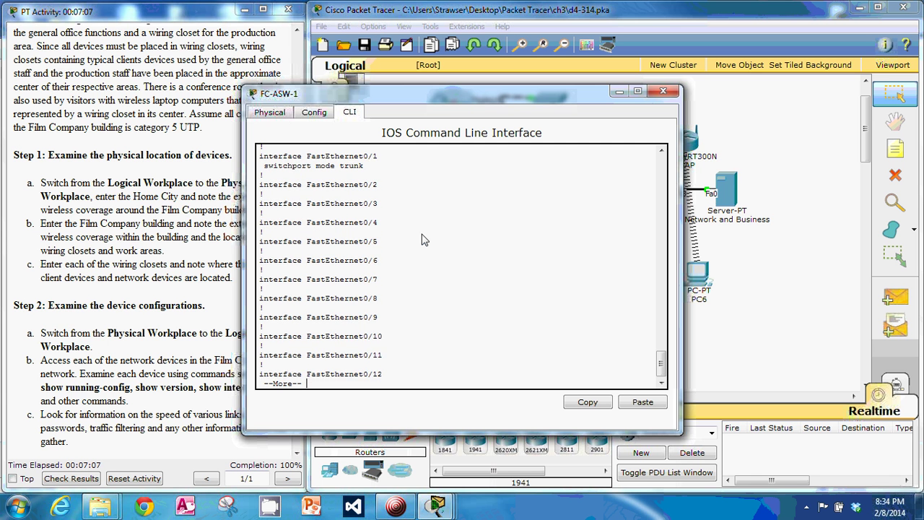
key("Return")
key("Return")
key("Return")
key("Return")
key("Return")
key("Return")
key("Return")
key("Return")
key("Return")
key("Return")
key("Return")
key("Return")
key("Return")
key("Return")
key("Return")
key("Return")
key("Return")
key("Return")
key("Return")
key("Return")
key("Return")
key("Return")
key("Return")
key("Return")
key("Return")
key("Return")
key("Return")
key("Return")
key("Return")
key("Return")
key("Return")
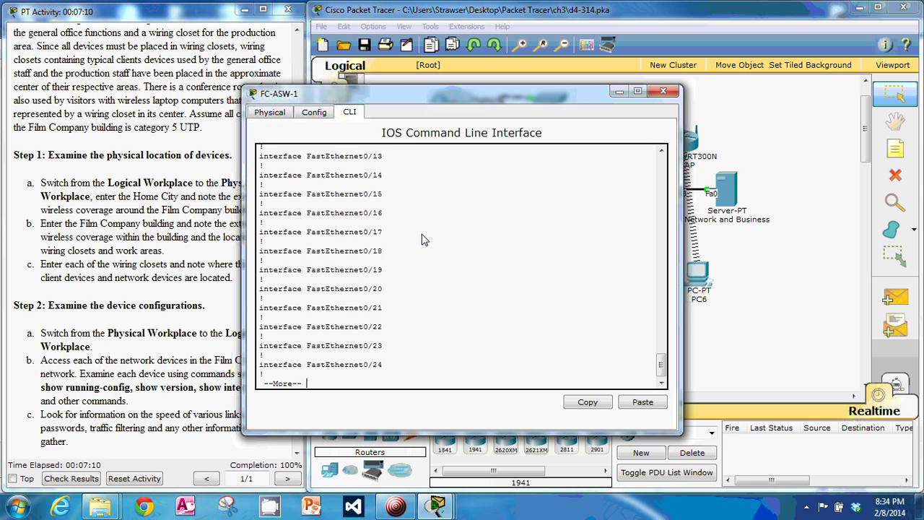
key("Return")
key("Return")
key("Return")
key("Return")
key("Return")
key("Return")
key("Return")
key("Return")
key("Return")
key("Return")
key("Return")
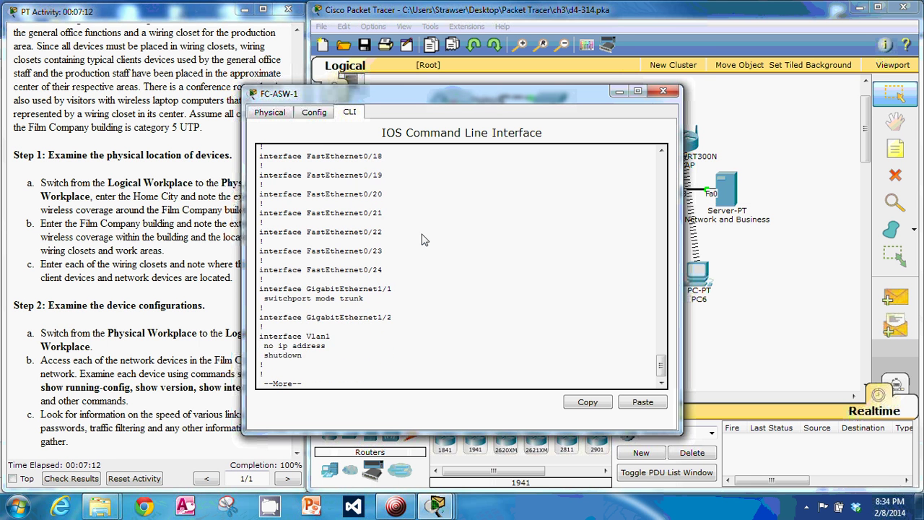
key("Return")
key("Return")
key("Return")
key("Return")
key("Return")
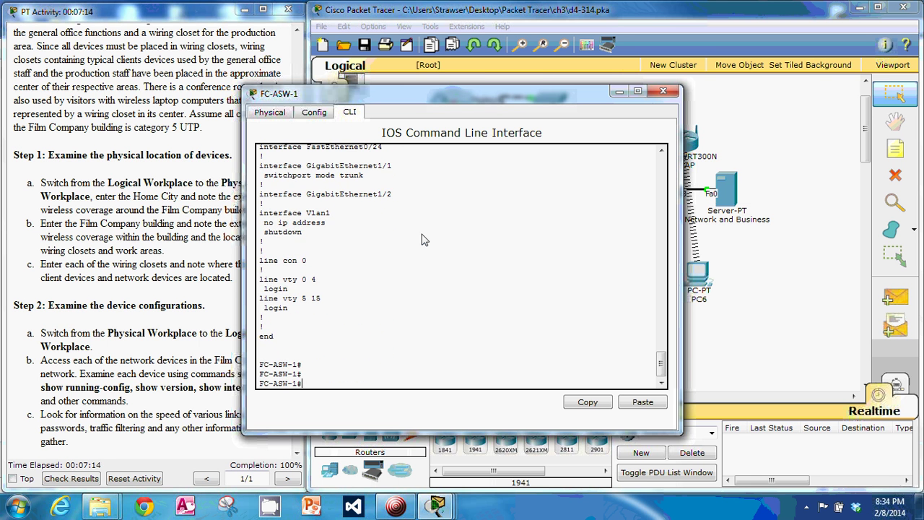
key("Return")
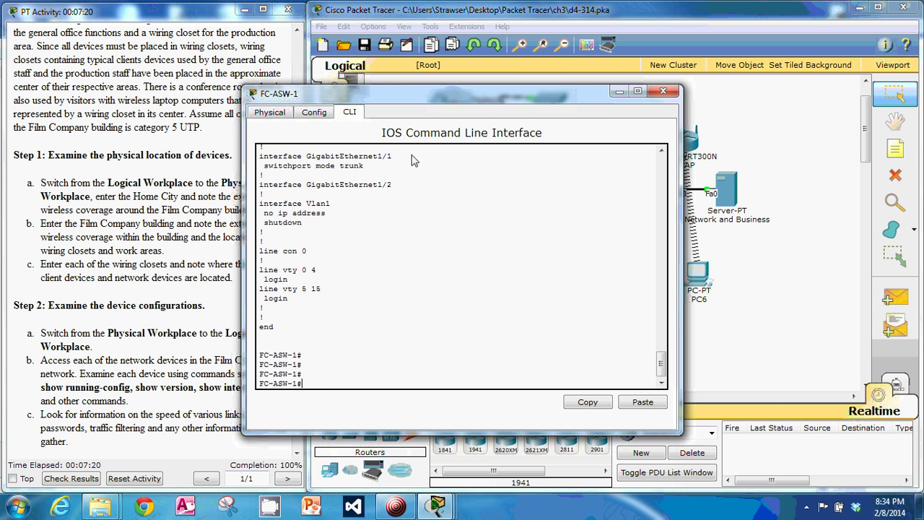
left_click_drag(442, 96, 580, 75)
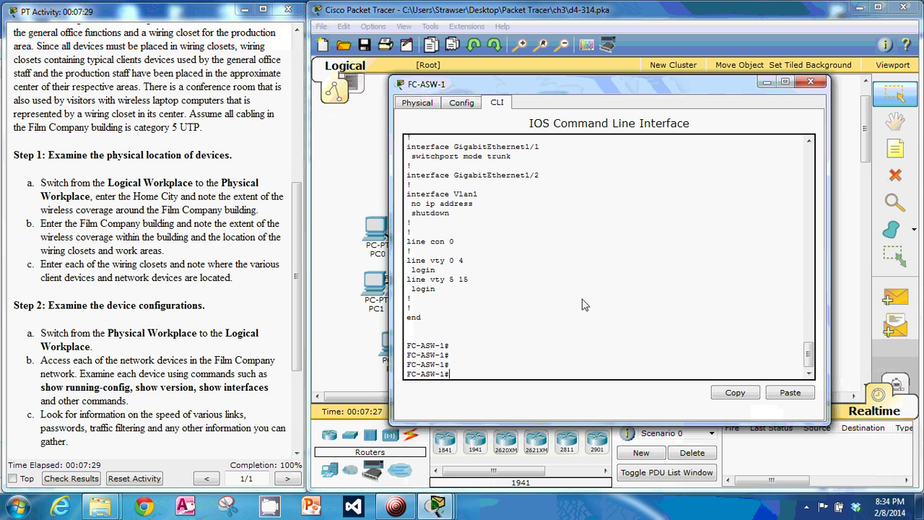
Close FC-ASW-1's console and review the info popups for FC-CPE-1, FC-CPE-2, ProductionSW and FC-ASW-2.
left_click(810, 82)
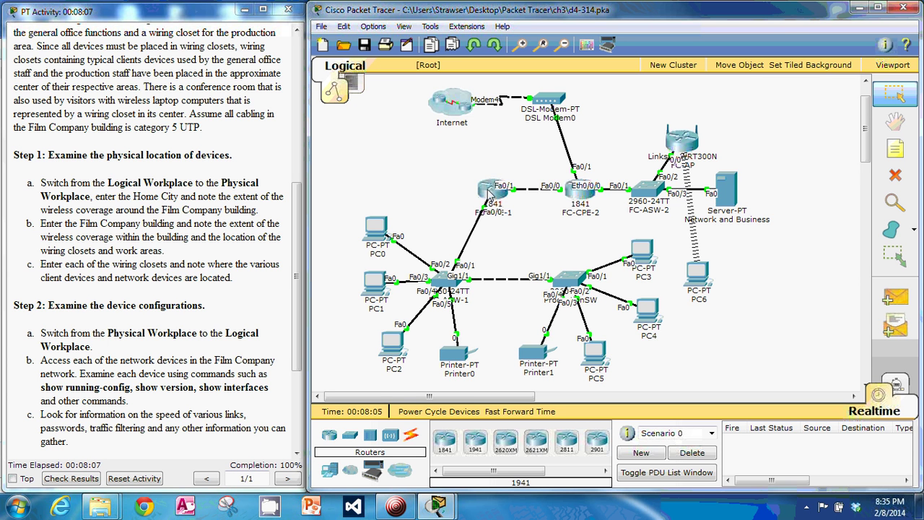
mouse_move(490, 195)
mouse_move(578, 199)
mouse_move(578, 283)
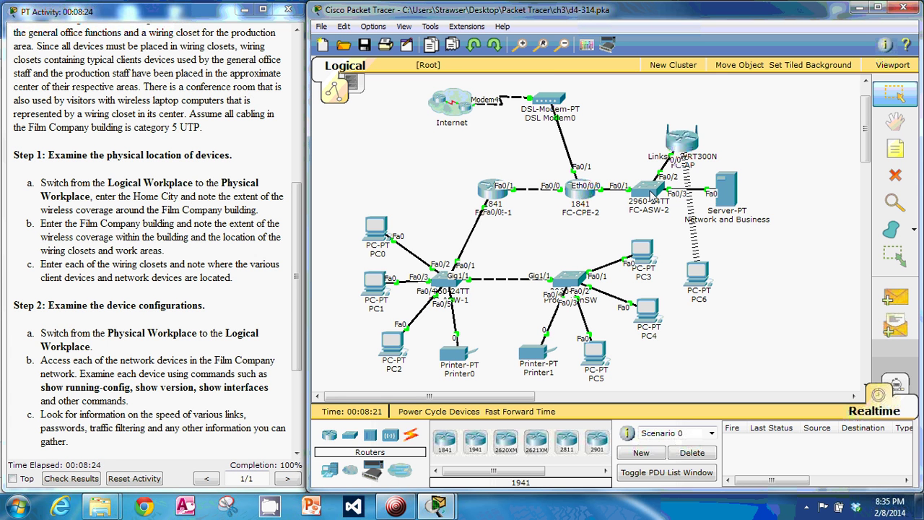
mouse_move(652, 189)
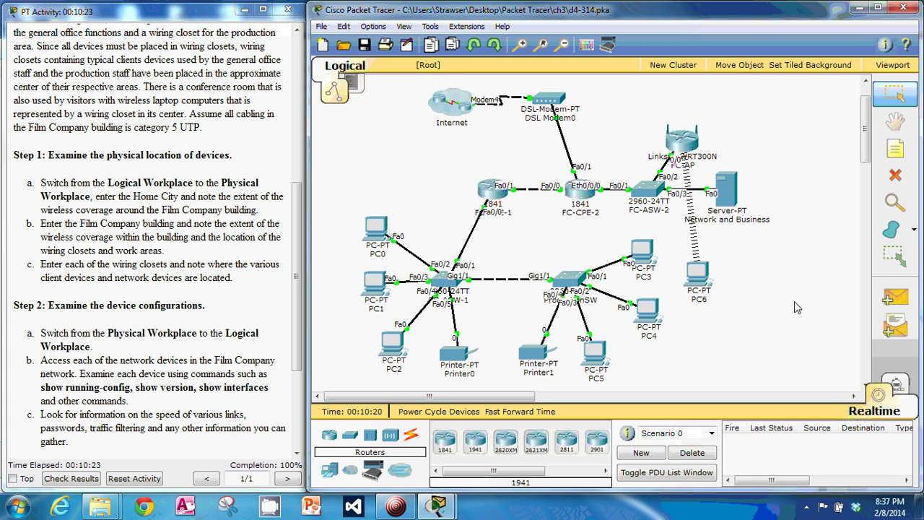
Return the activity instructions to the Determining Network Strengths and Weaknesses title and objective.
scroll(784, 310, "down", 2)
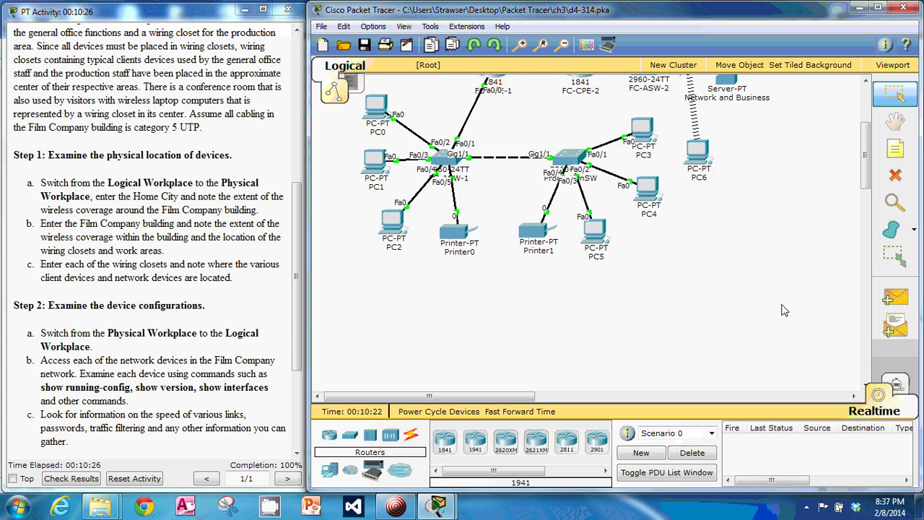
scroll(785, 311, "up", 1)
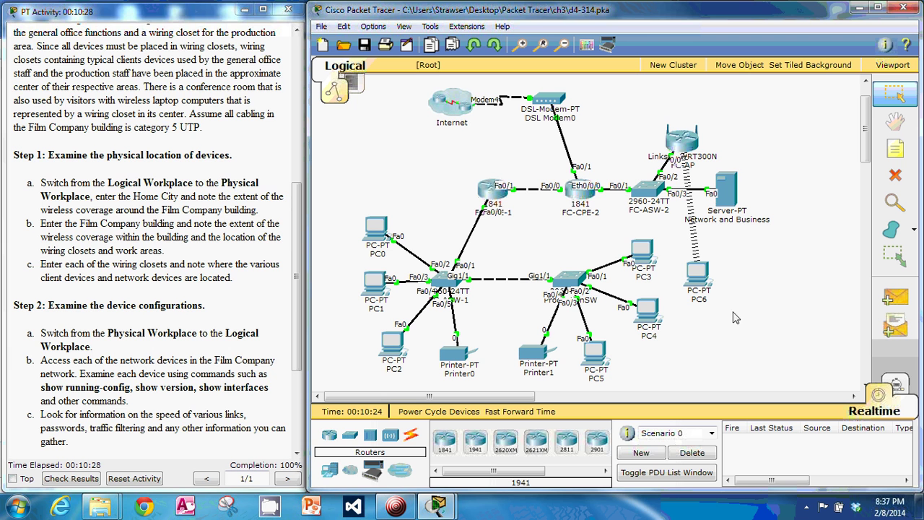
left_click(296, 171)
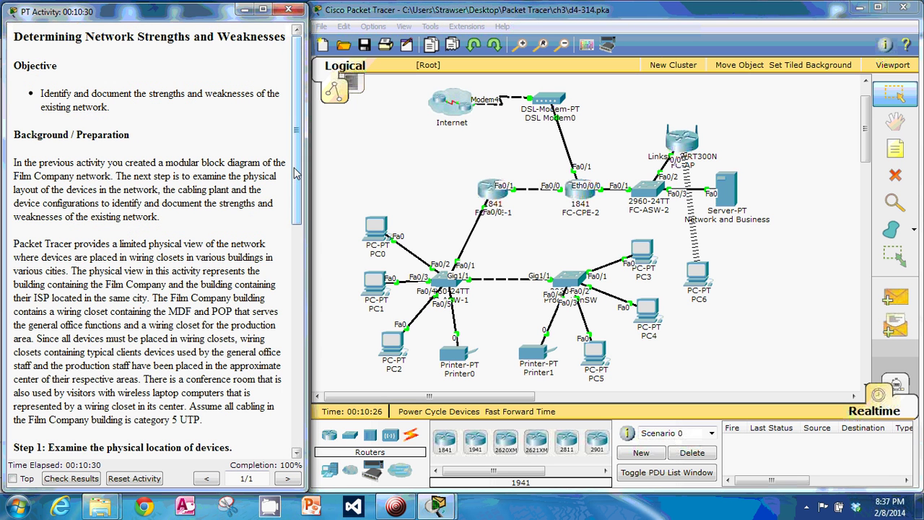